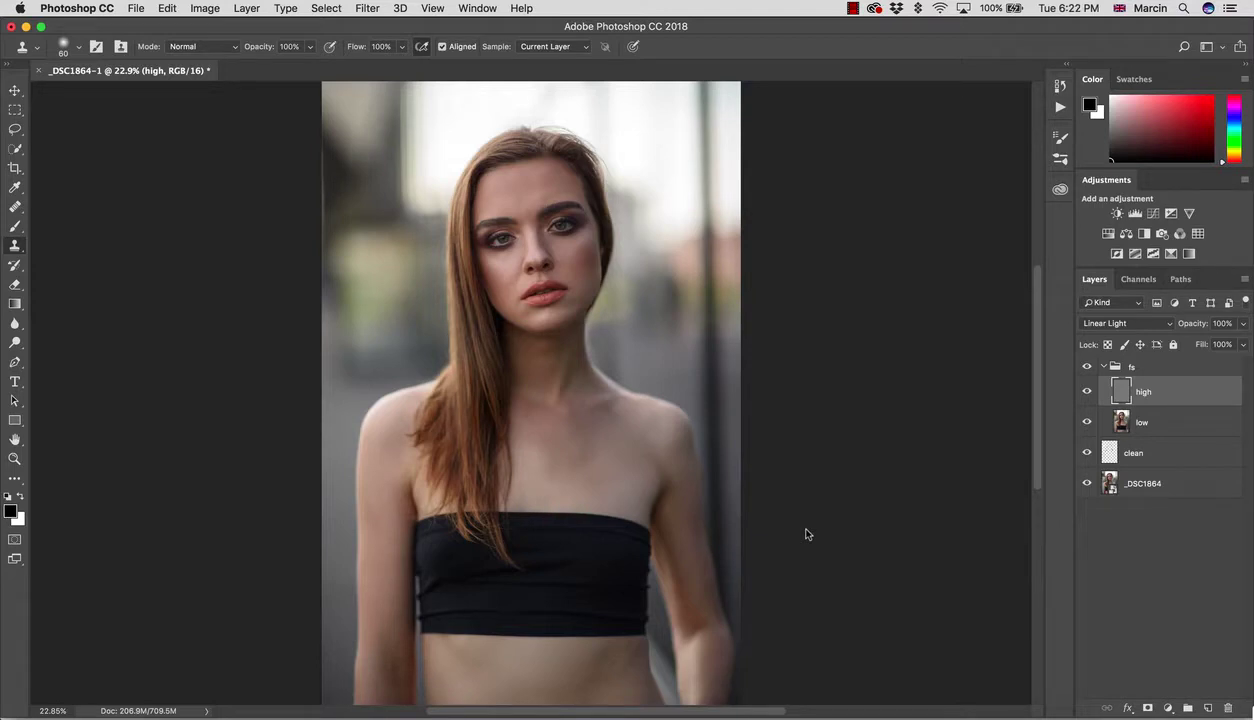
Step: Collapse the fs group and bring up the fill/adjustment layer type menu
click(1104, 367)
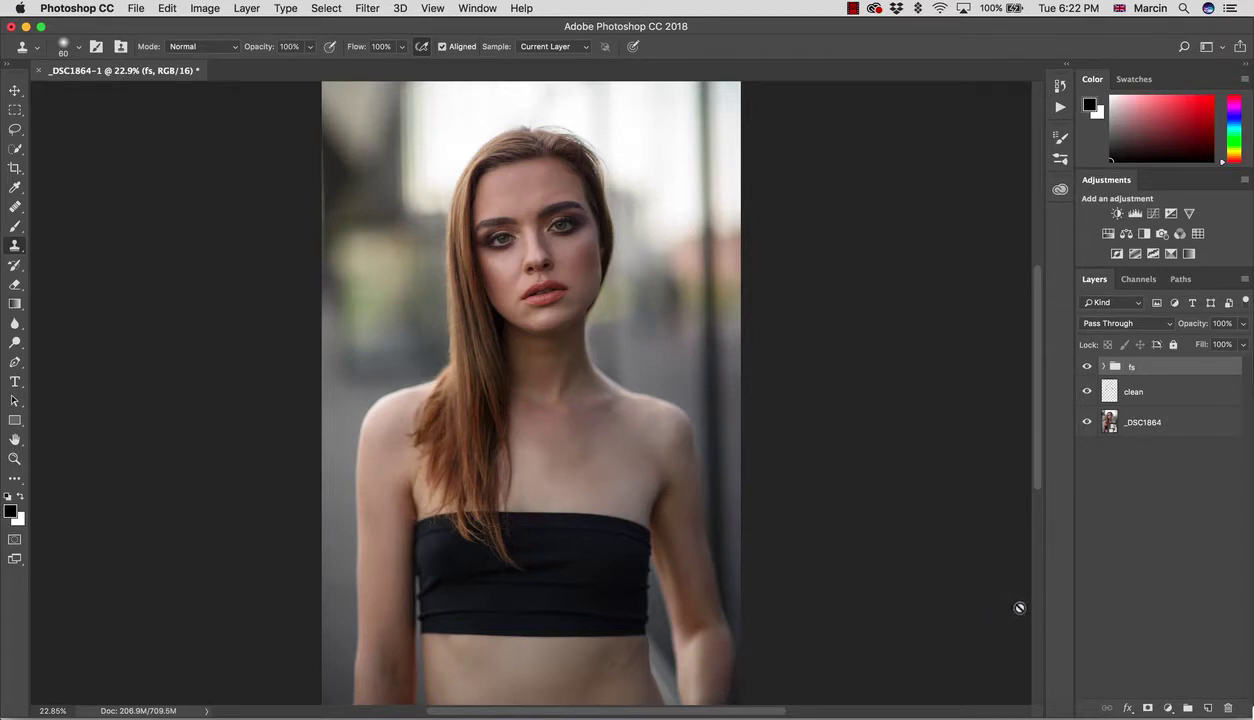
click(1167, 708)
key(Escape)
click(1167, 709)
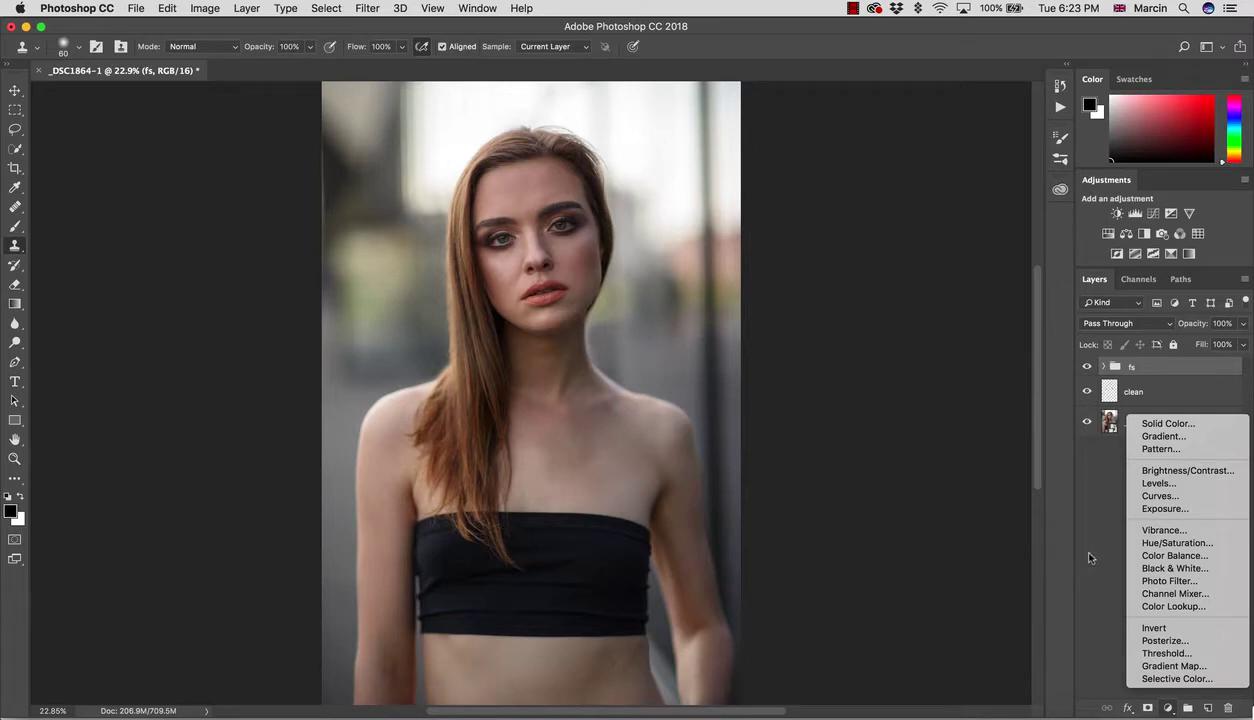
Step: Add a Curves layer named dodge with its midpoint raised to brighten
click(1137, 496)
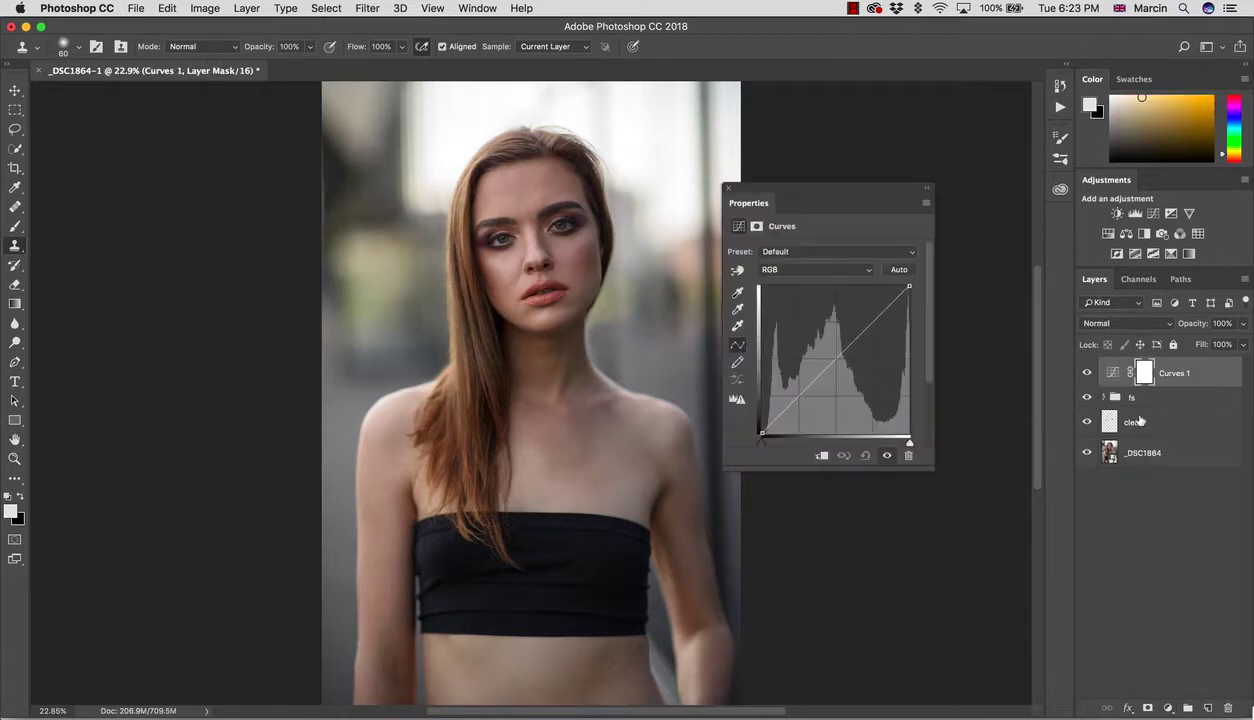
double_click(1160, 373)
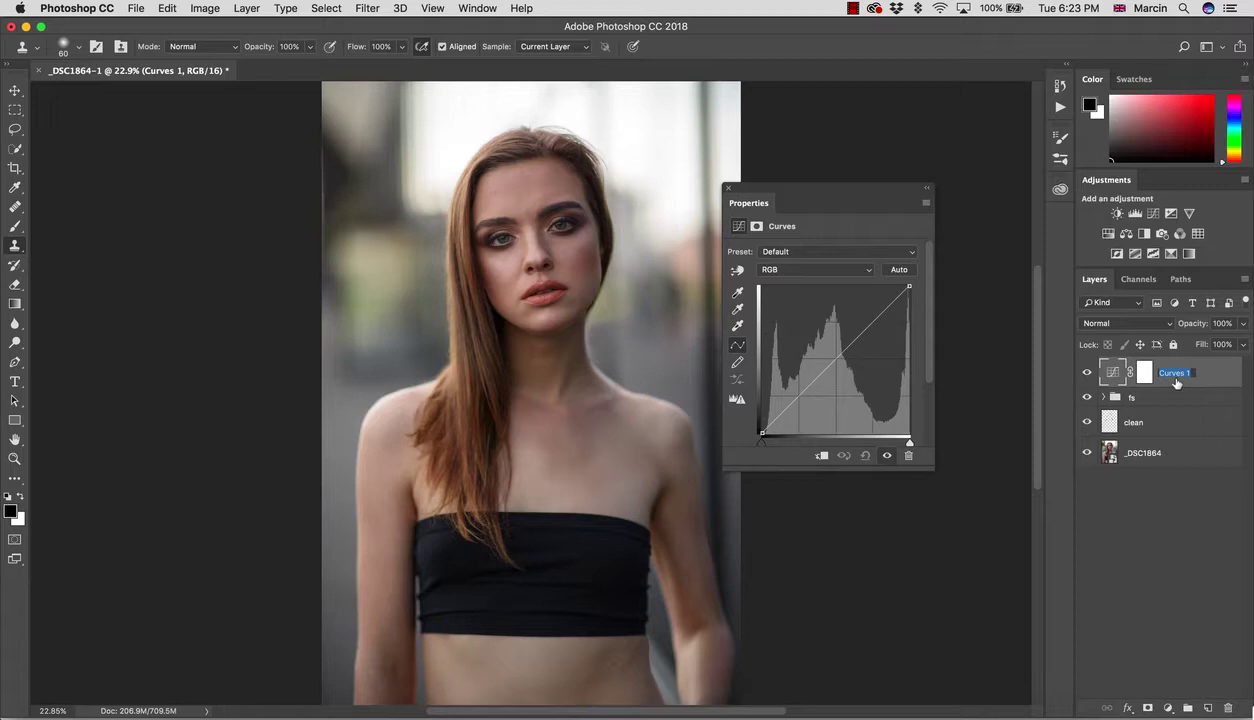
text(do)
text(dge)
key(Return)
click(866, 327)
drag(866, 327, 862, 322)
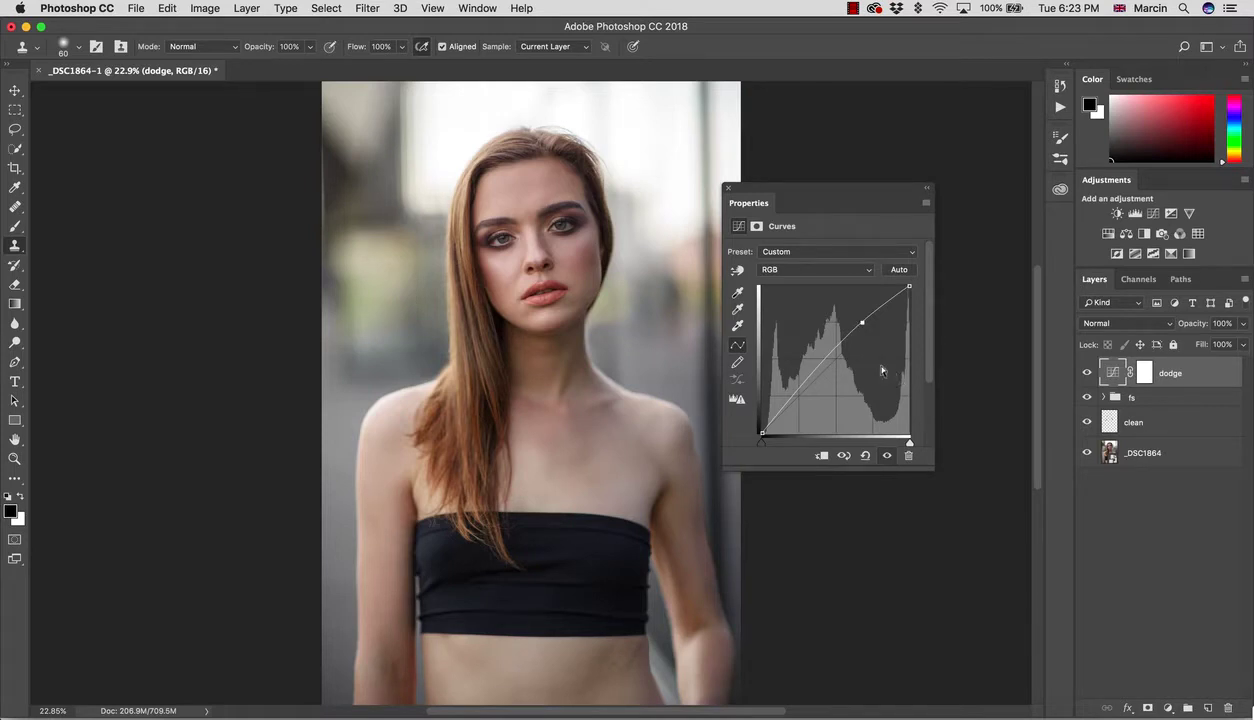
Step: Duplicate it as burn with the curve pulled down to darken
key(ctrl+j)
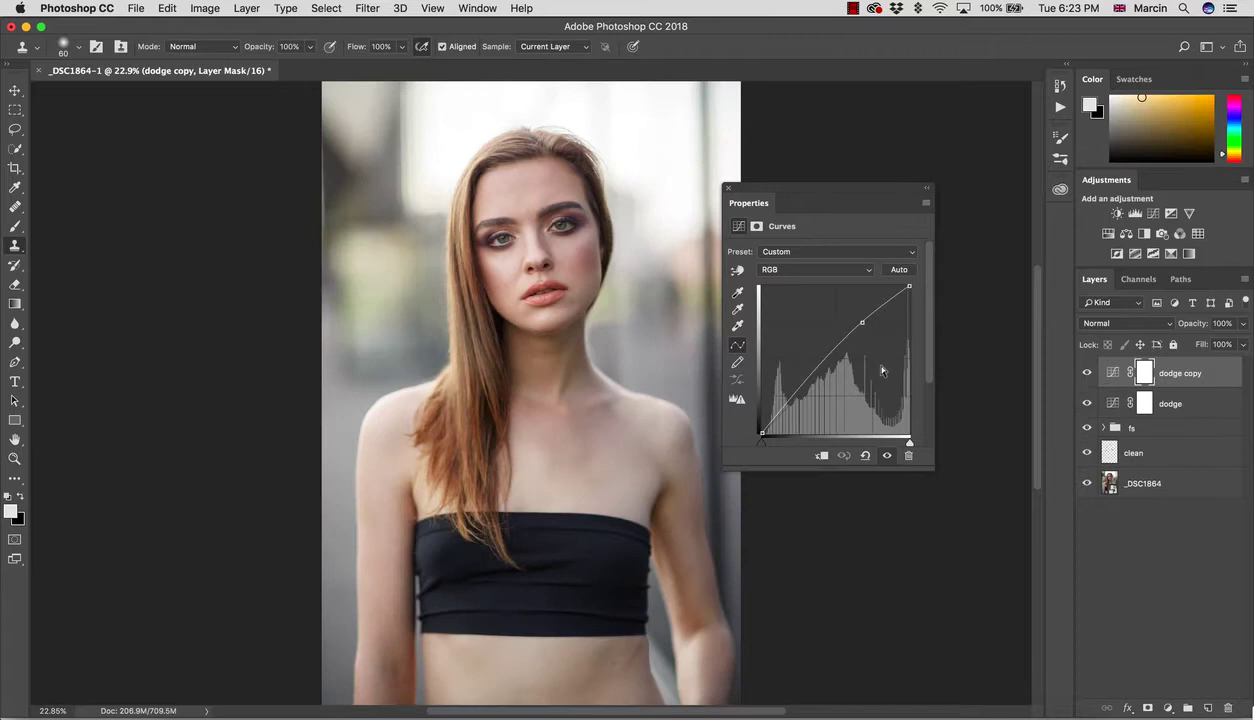
click(1146, 374)
double_click(1163, 374)
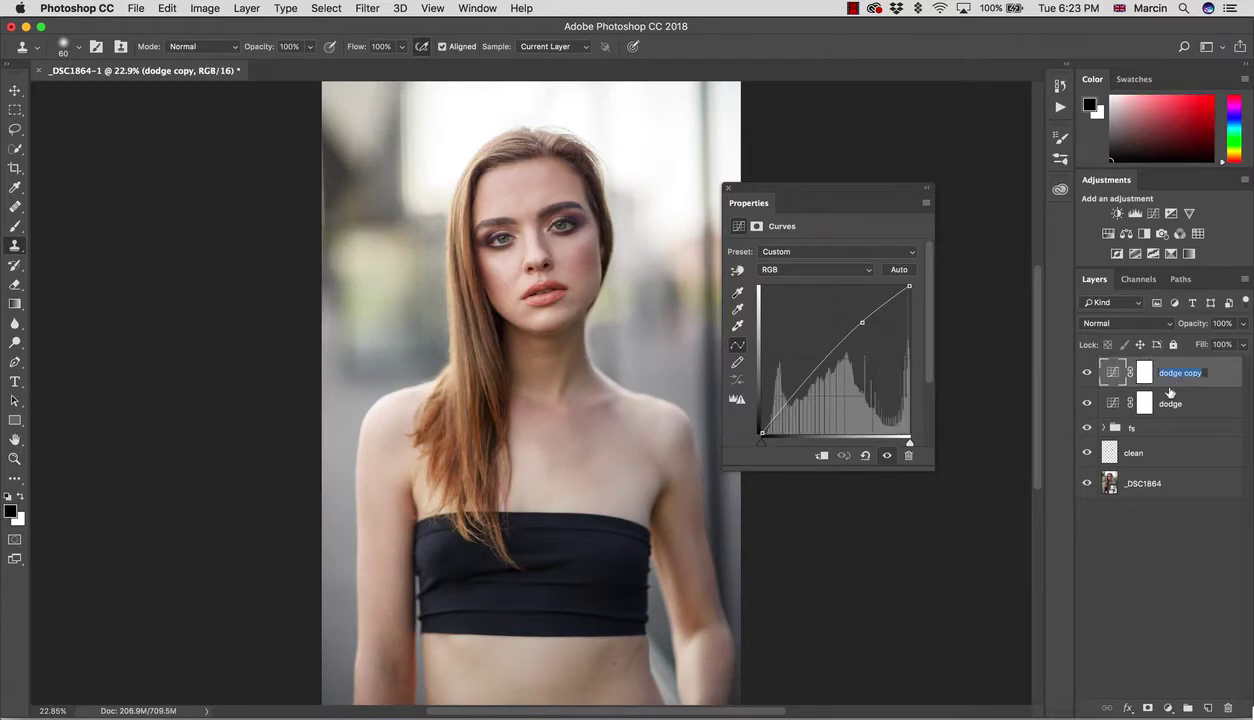
text(burn)
key(Return)
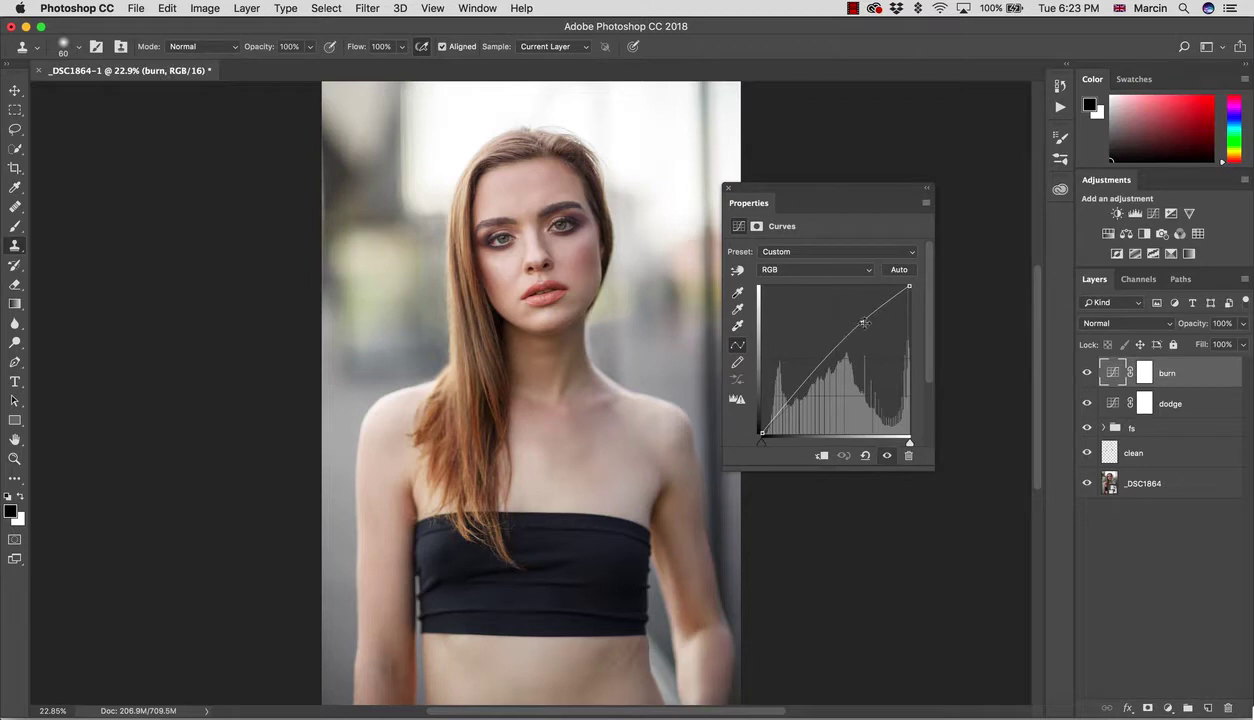
drag(858, 322, 878, 341)
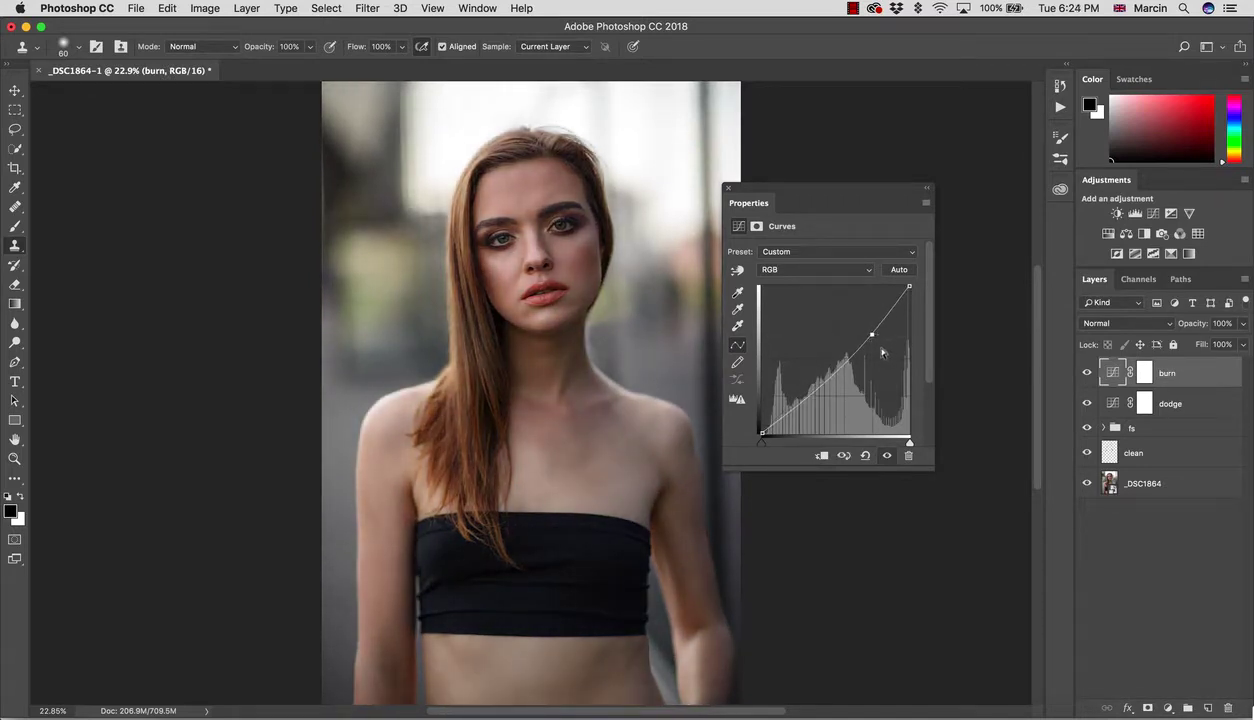
click(1174, 404)
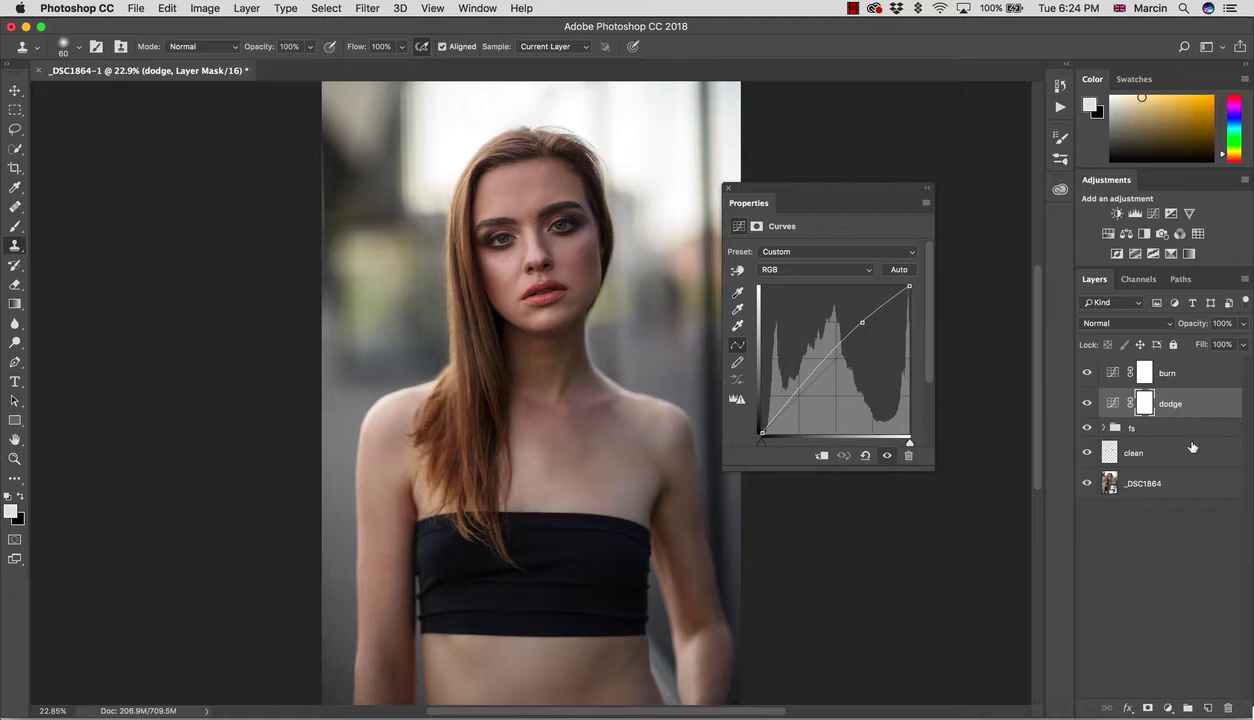
Step: Wrap the dodge layer in a new group named d
key(ctrl+g)
double_click(1138, 397)
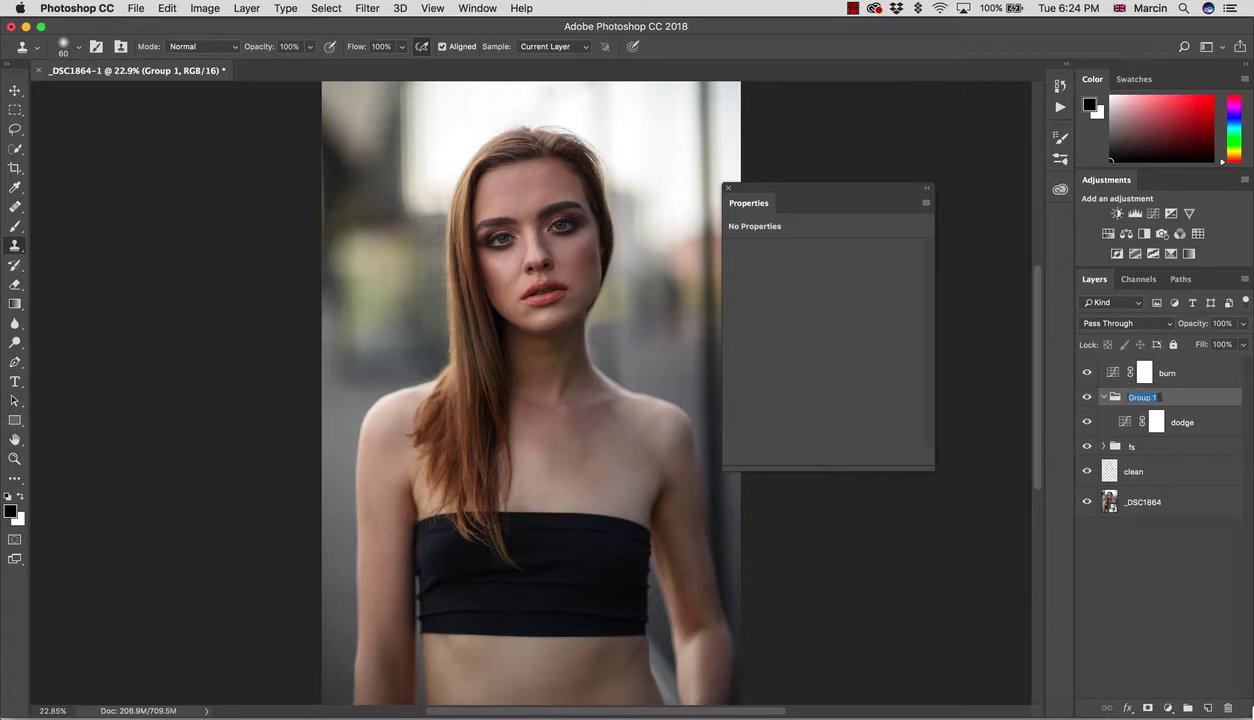
text(d)
key(Return)
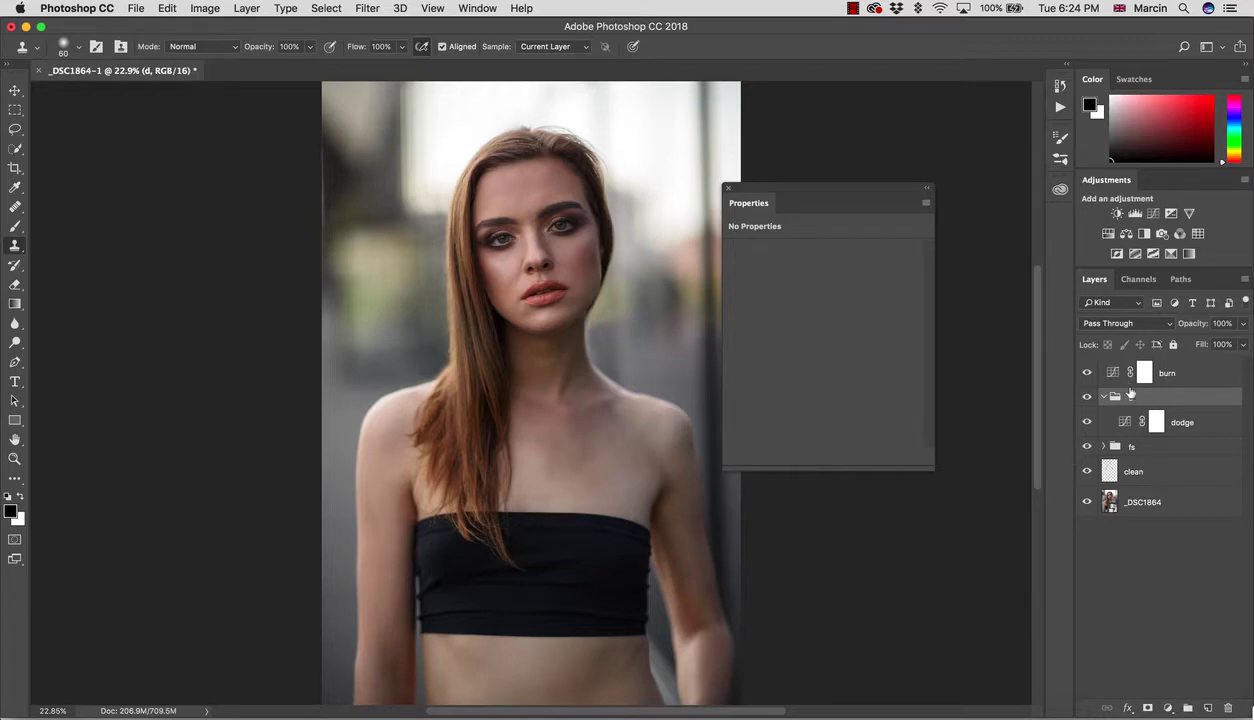
Step: Wrap the burn layer in a new group named b
click(1145, 374)
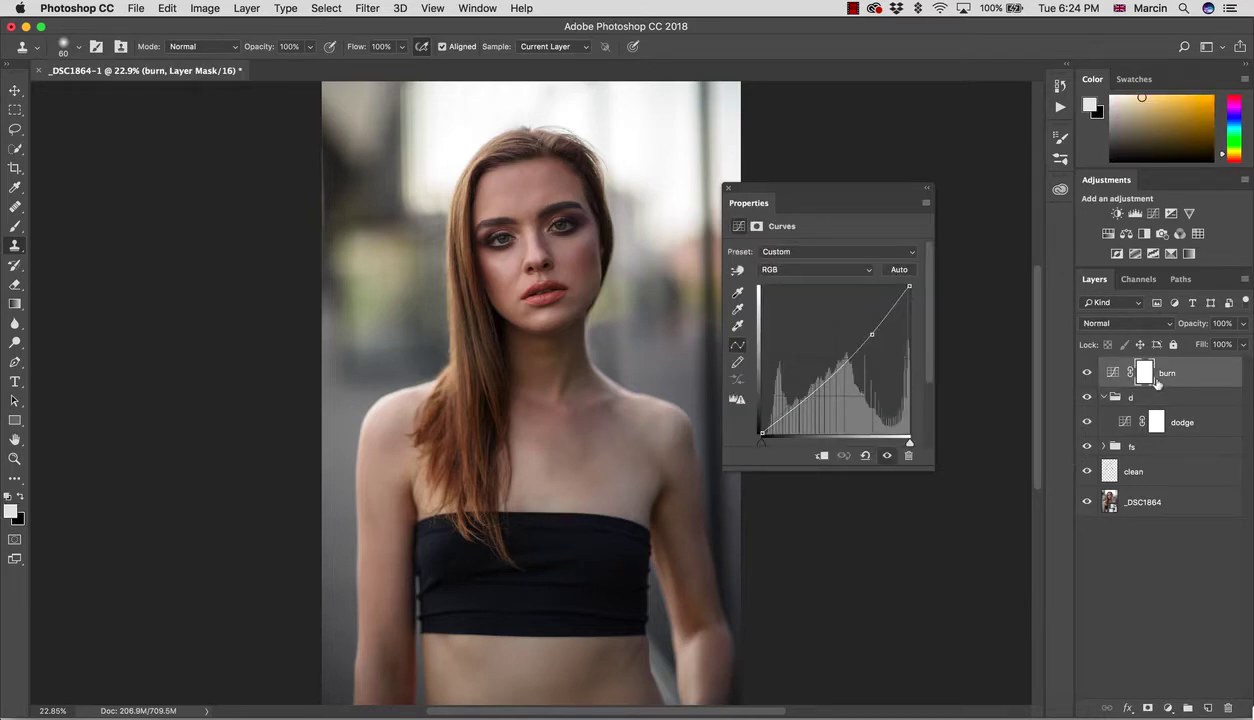
key(ctrl+g)
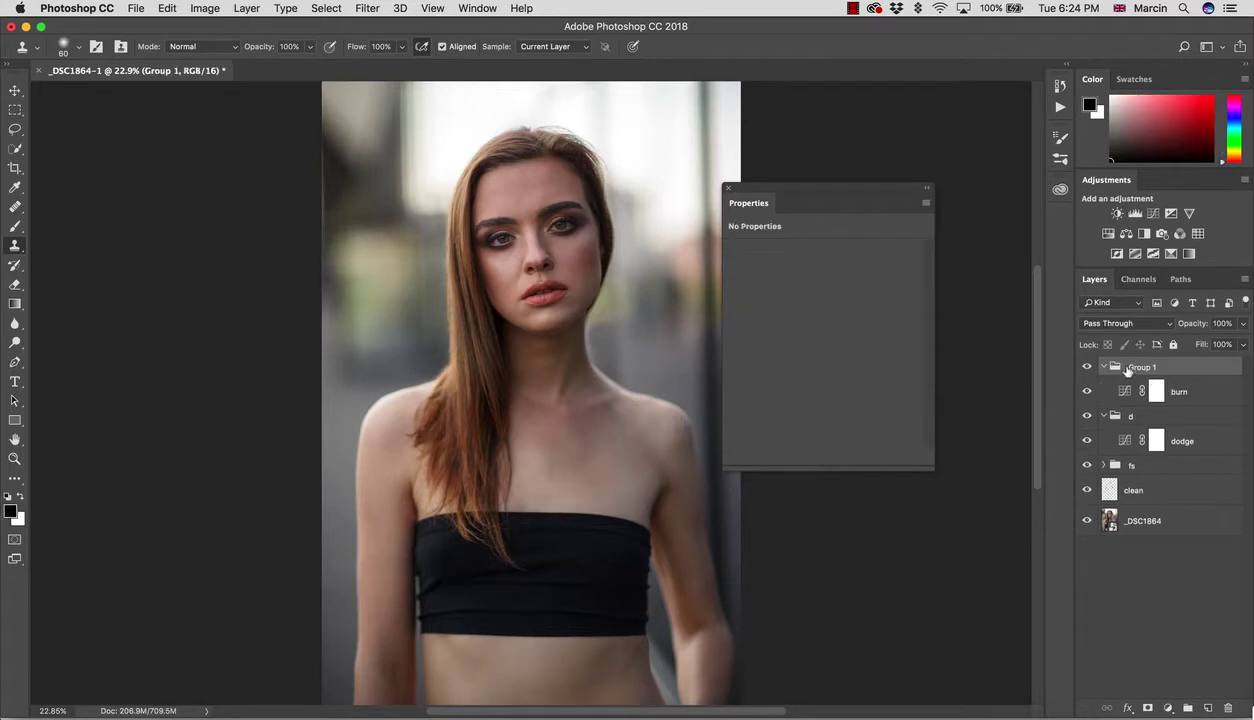
double_click(1120, 362)
text(b)
key(Return)
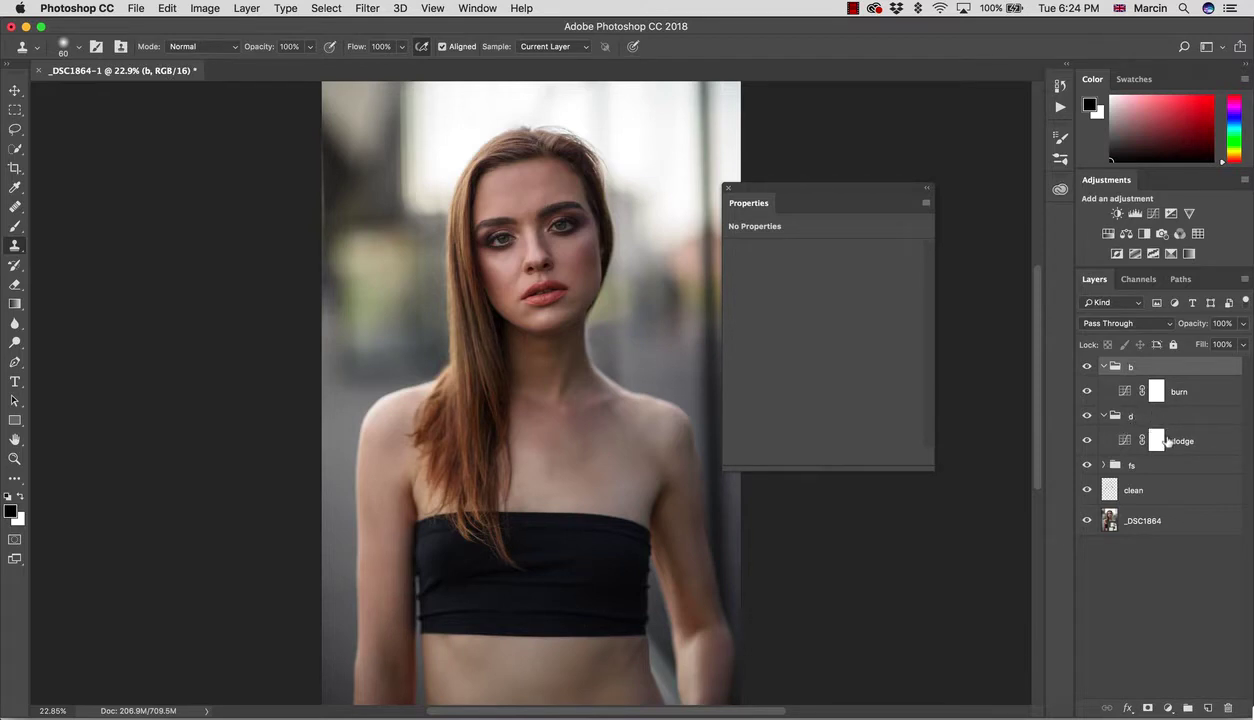
Step: Add a Hue/Saturation layer above dodge with saturation lowered to -6
click(1157, 443)
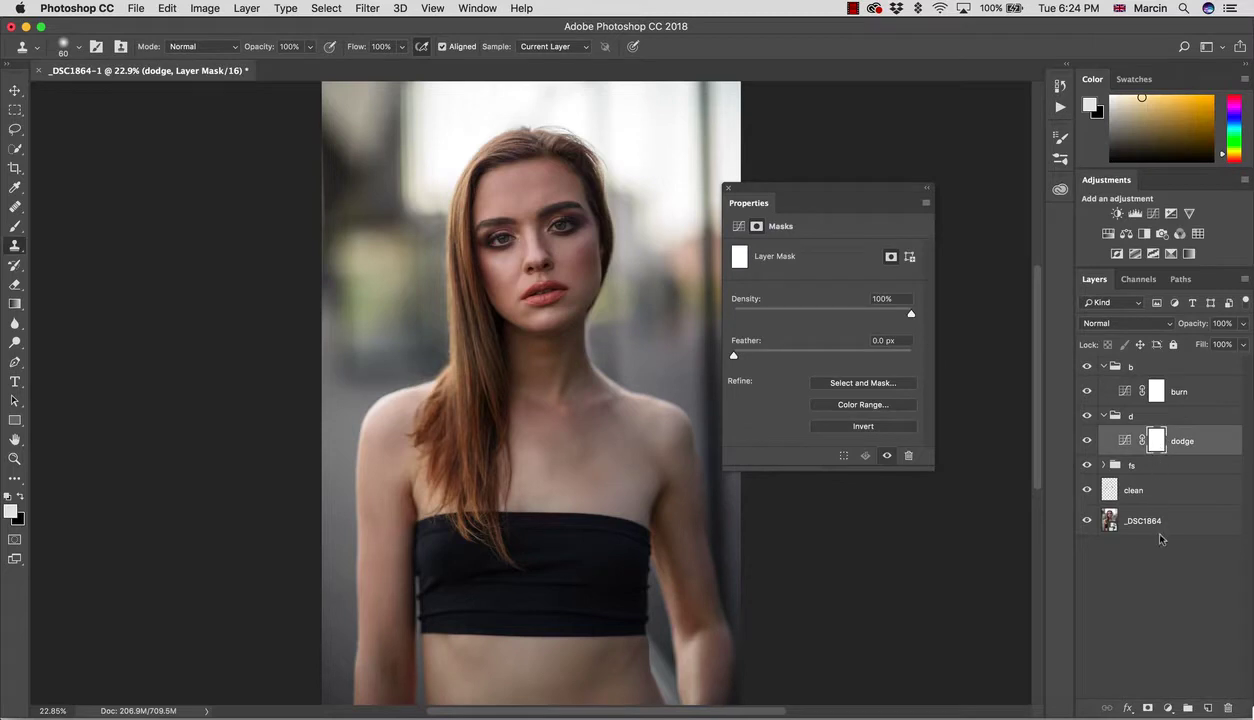
click(1167, 707)
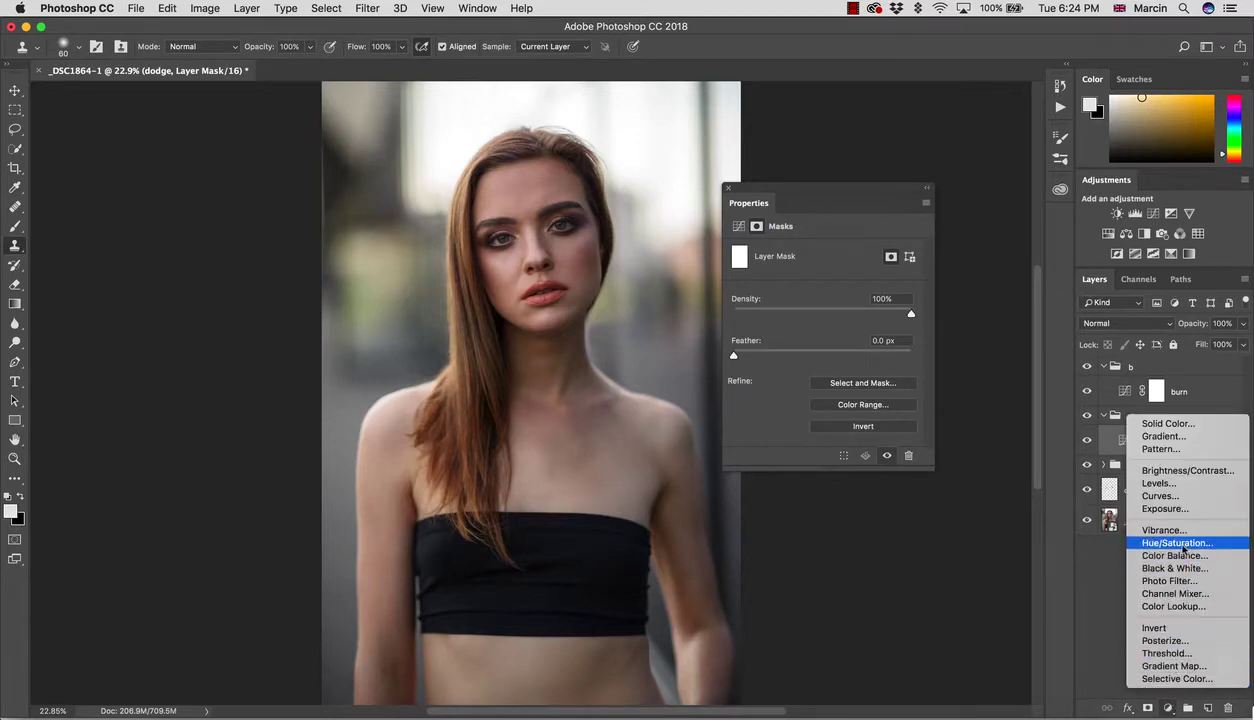
click(1177, 543)
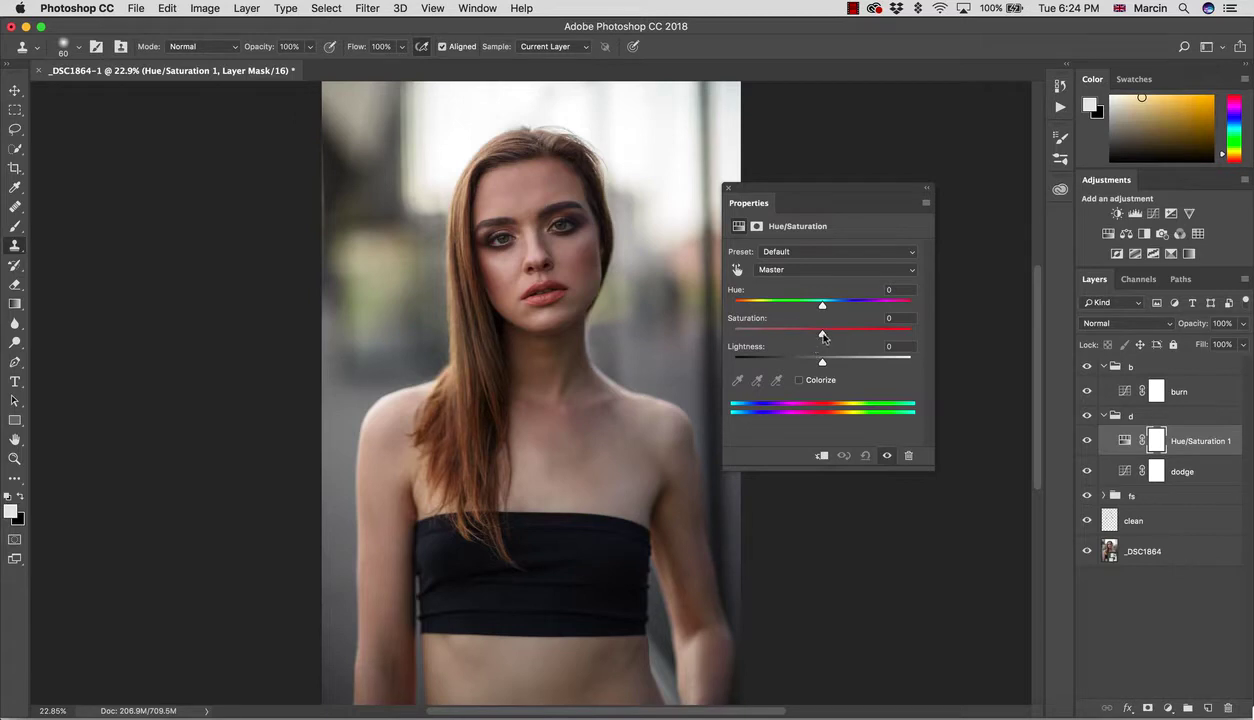
drag(822, 336, 817, 336)
Step: Add a Hue/Saturation layer above burn at saturation +7, then collapse both groups
click(1142, 385)
click(1166, 700)
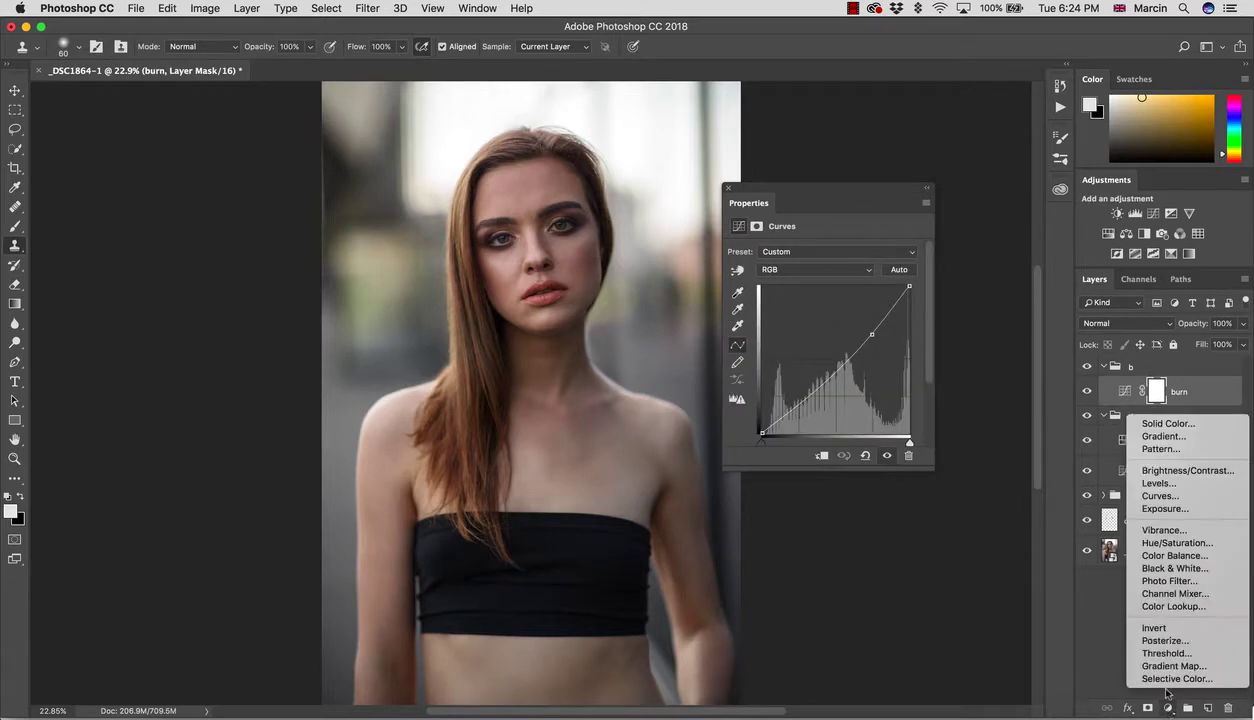
click(1174, 543)
drag(822, 332, 828, 334)
click(1087, 391)
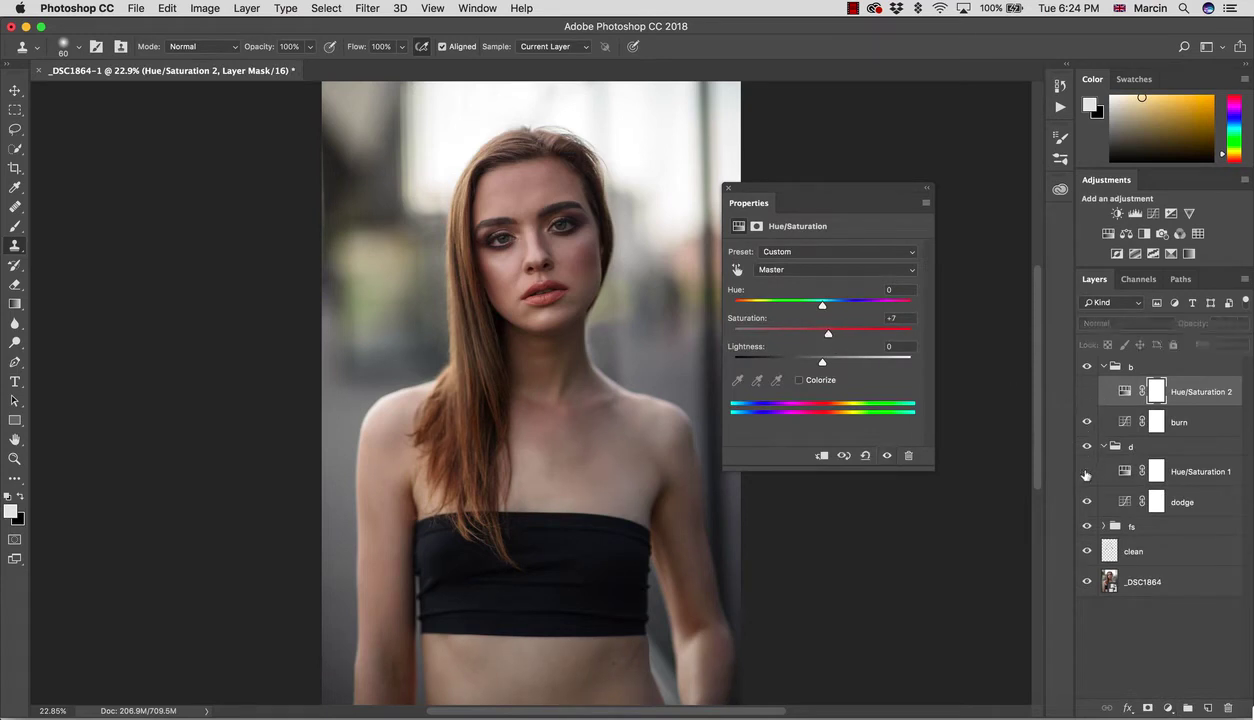
click(1103, 446)
click(1103, 366)
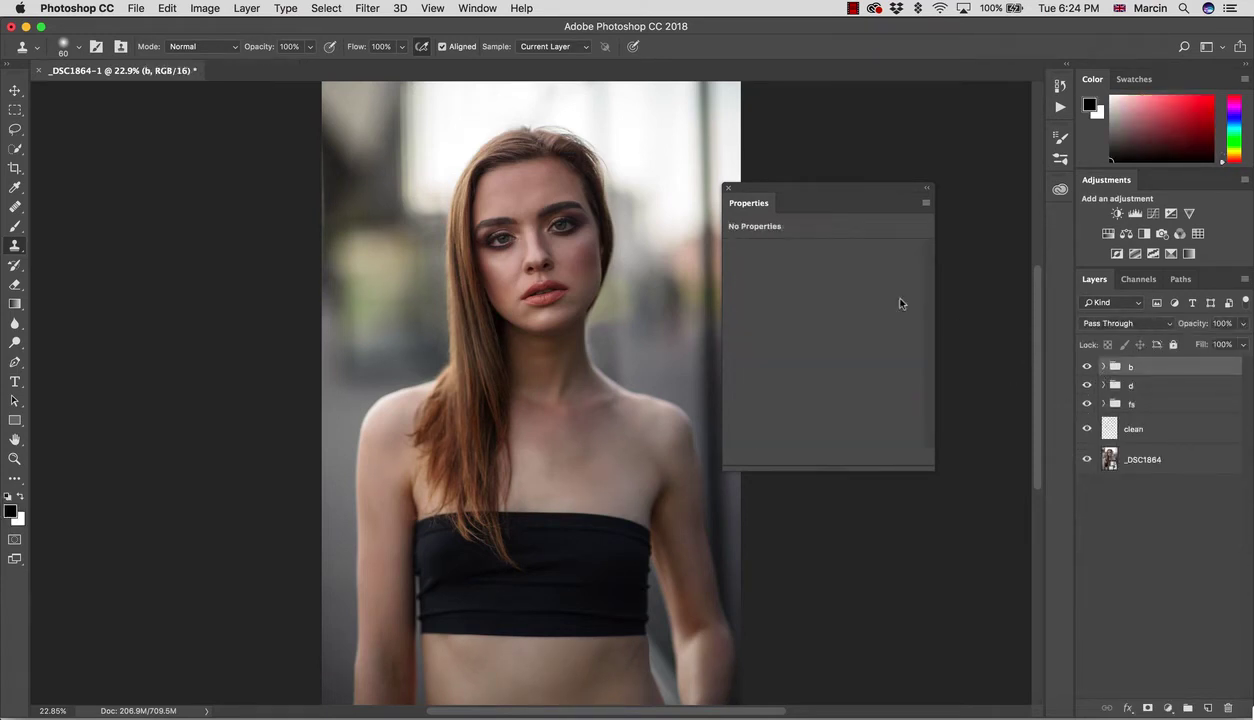
click(727, 187)
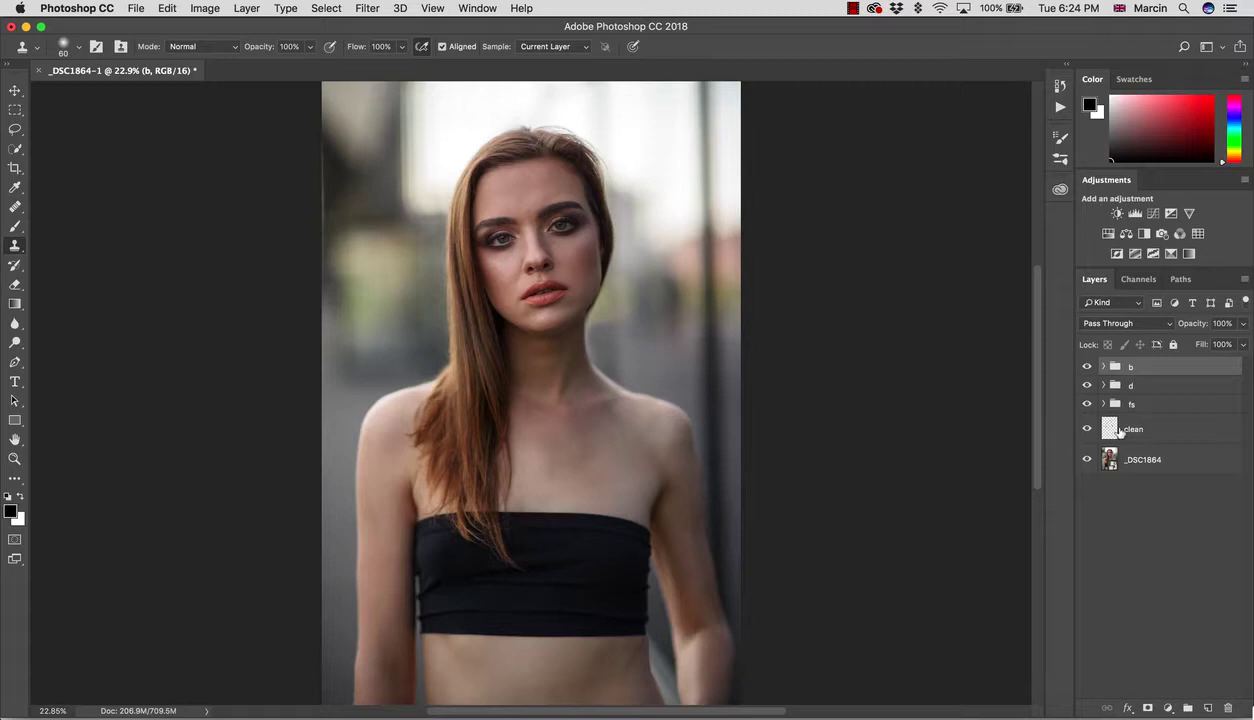
Step: Add layer masks to groups d and b
click(1087, 384)
click(1087, 384)
click(1133, 387)
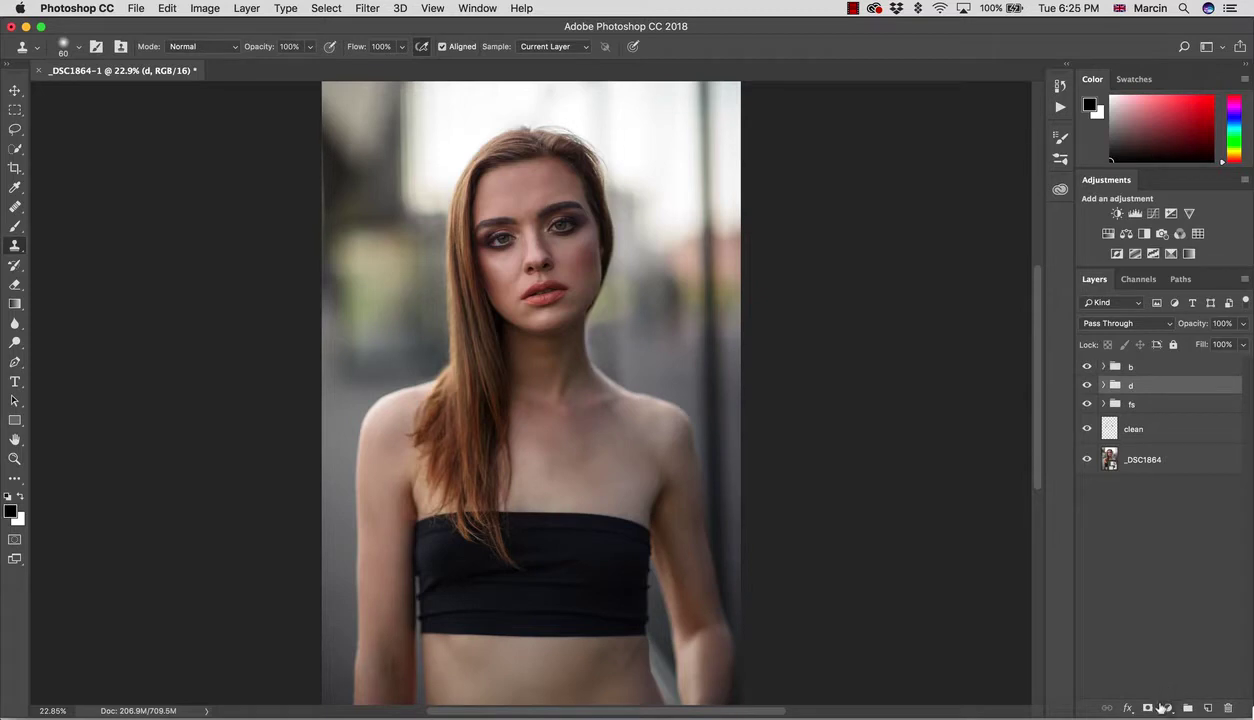
click(1148, 708)
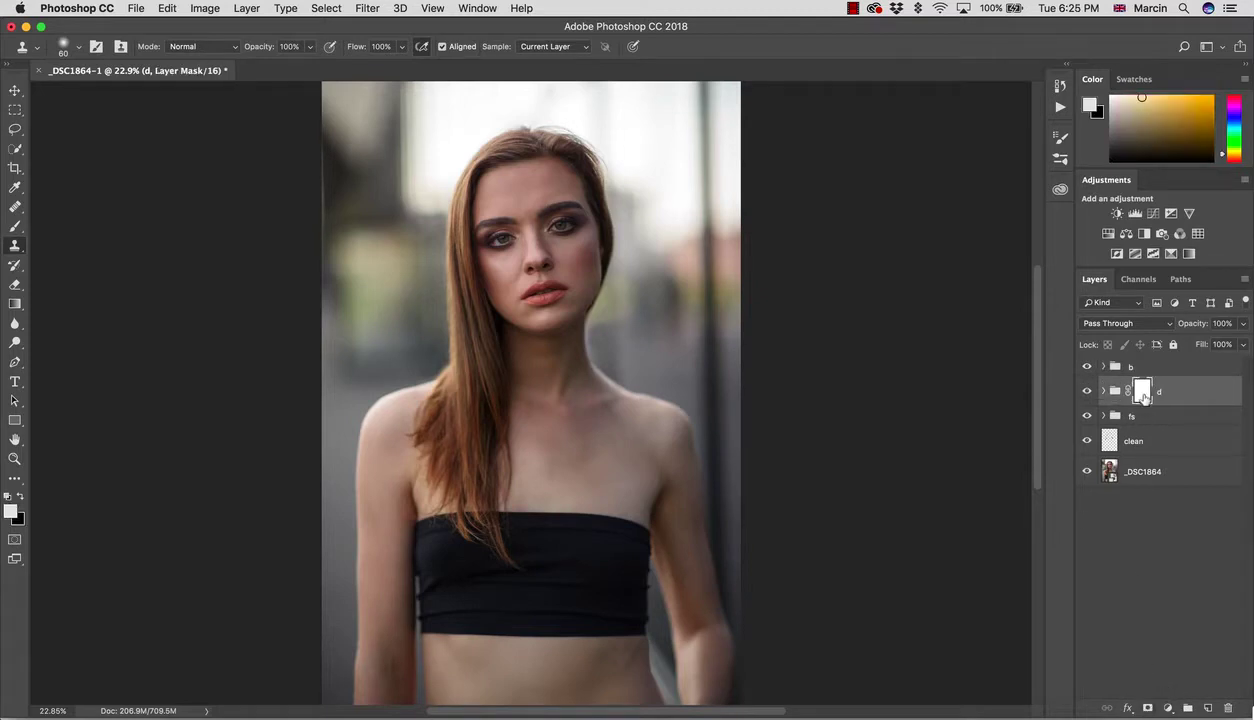
click(1122, 364)
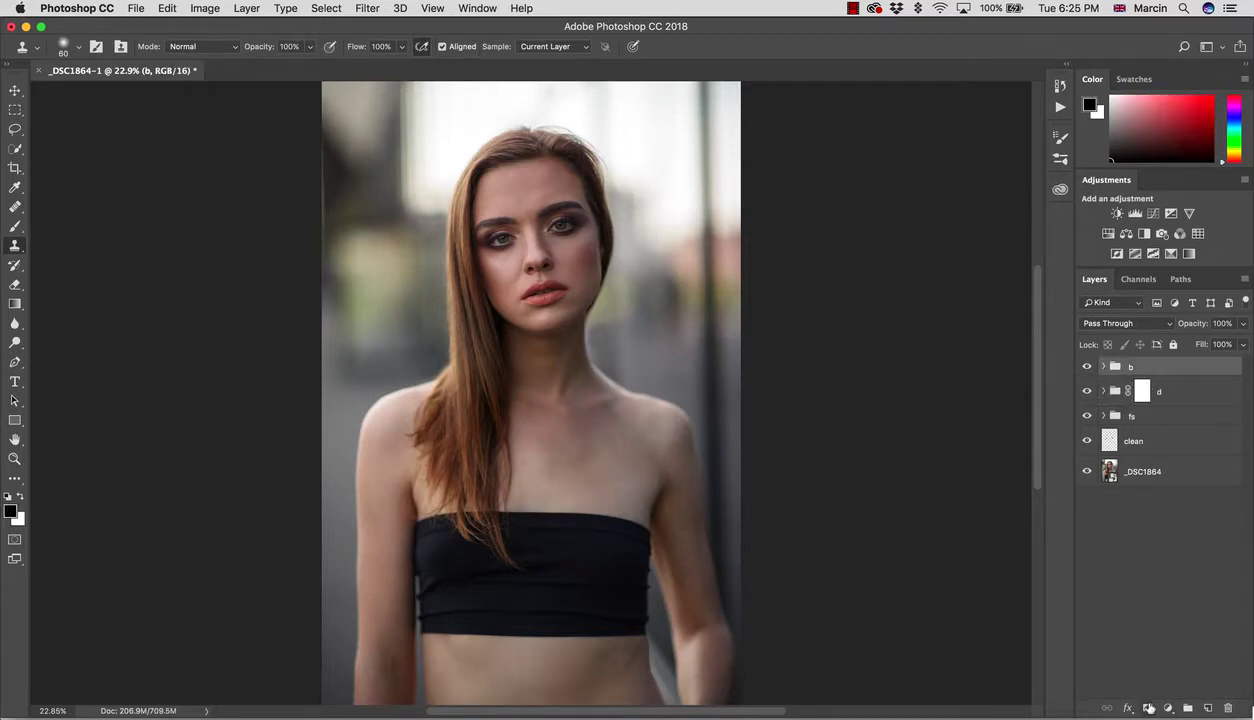
click(1148, 708)
Step: Invert both group masks to black and zoom in on the face
click(1120, 404)
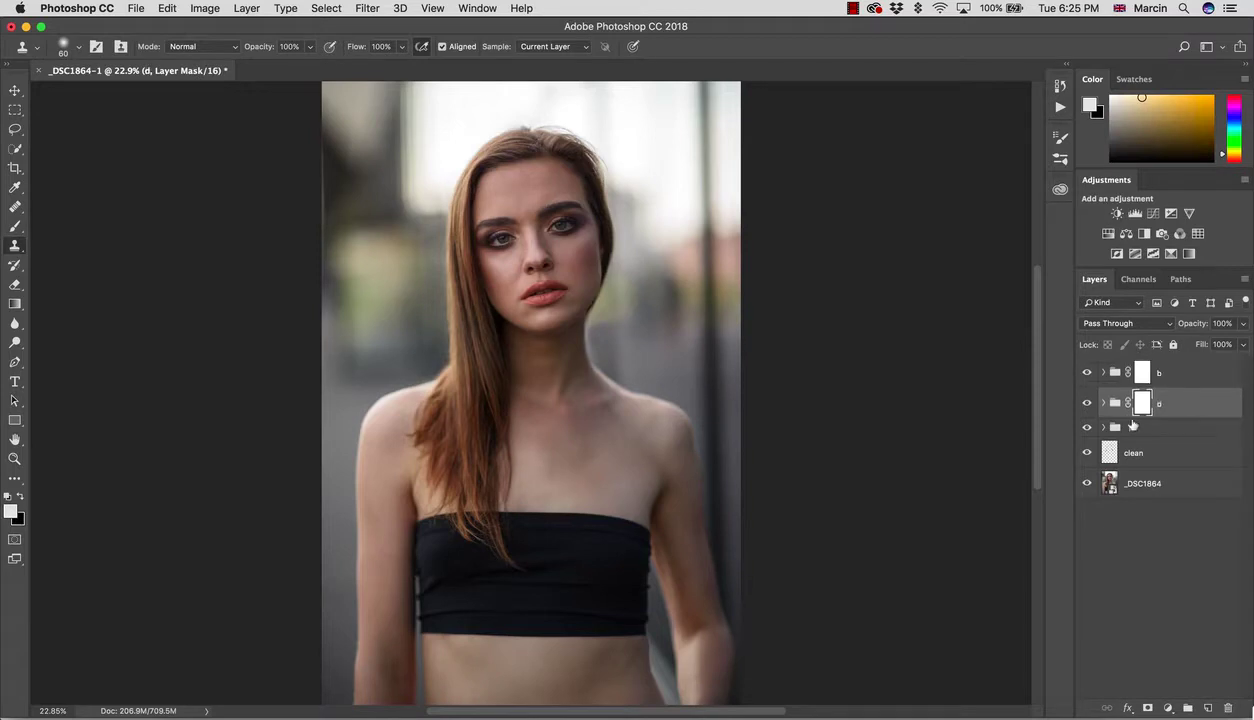
key(ctrl+i)
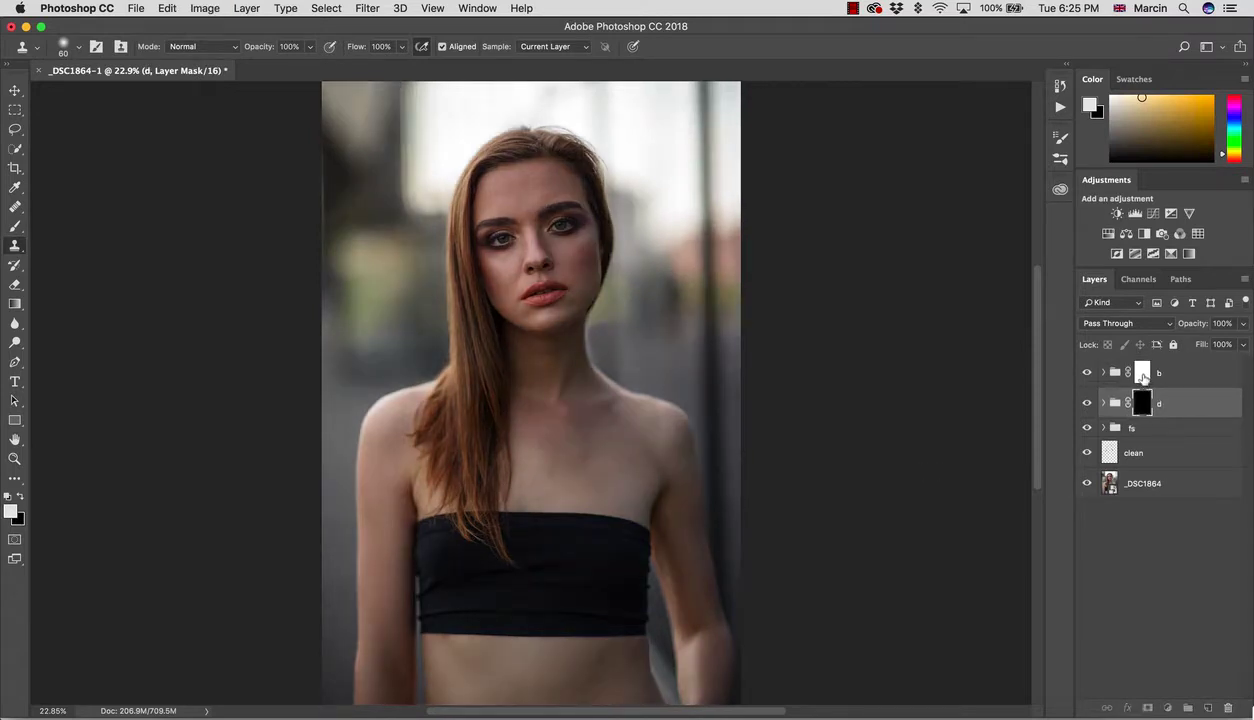
click(1143, 373)
key(ctrl+i)
key(z)
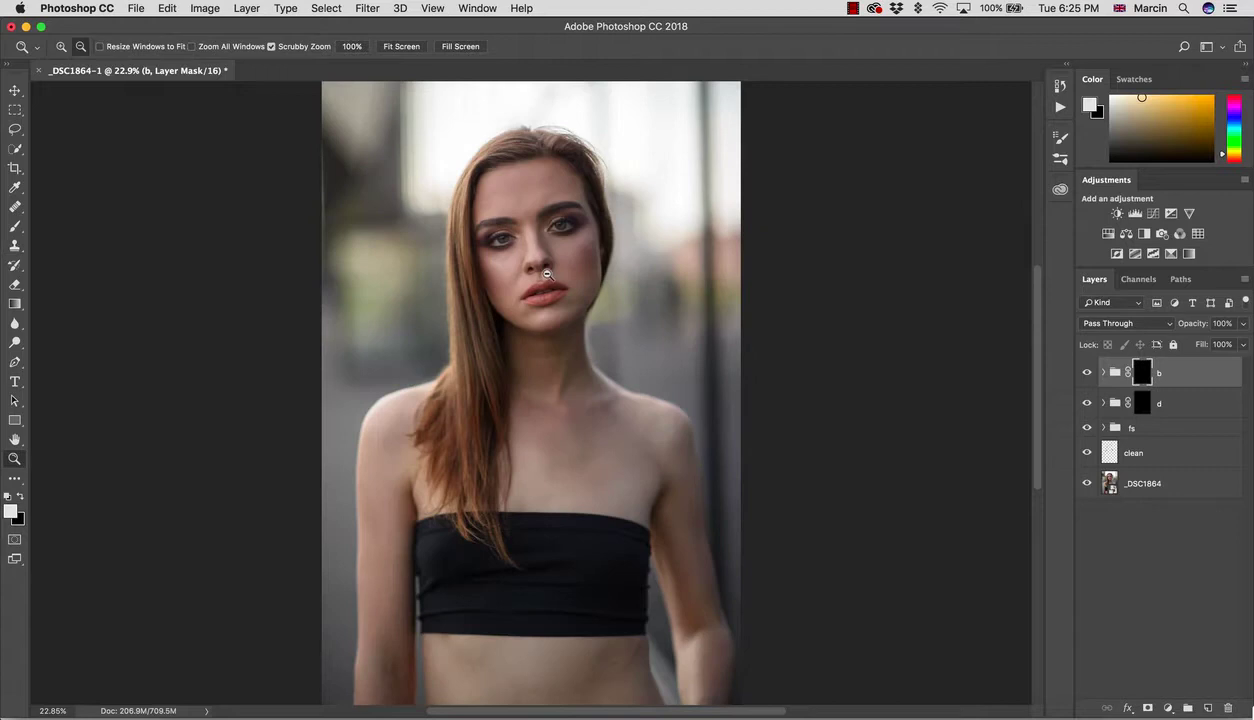
drag(518, 238, 585, 264)
key(s)
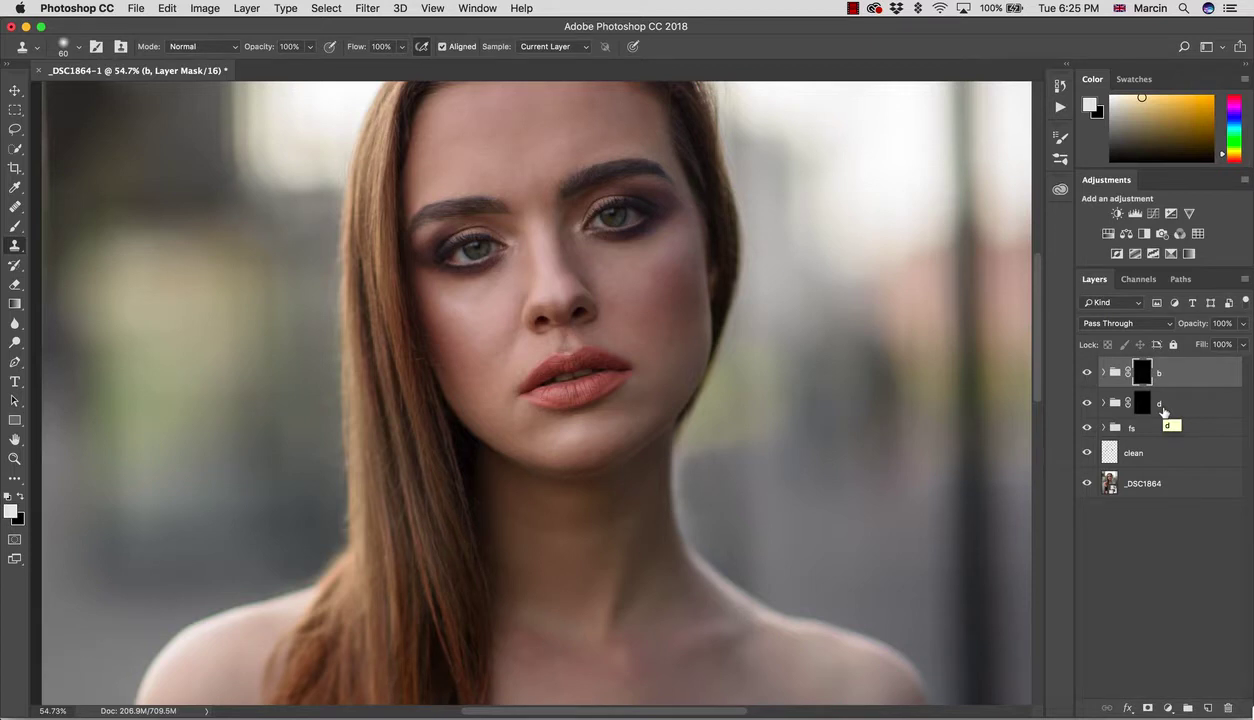
Step: Try brush test strokes on the b and d masks, undoing each
key(b)
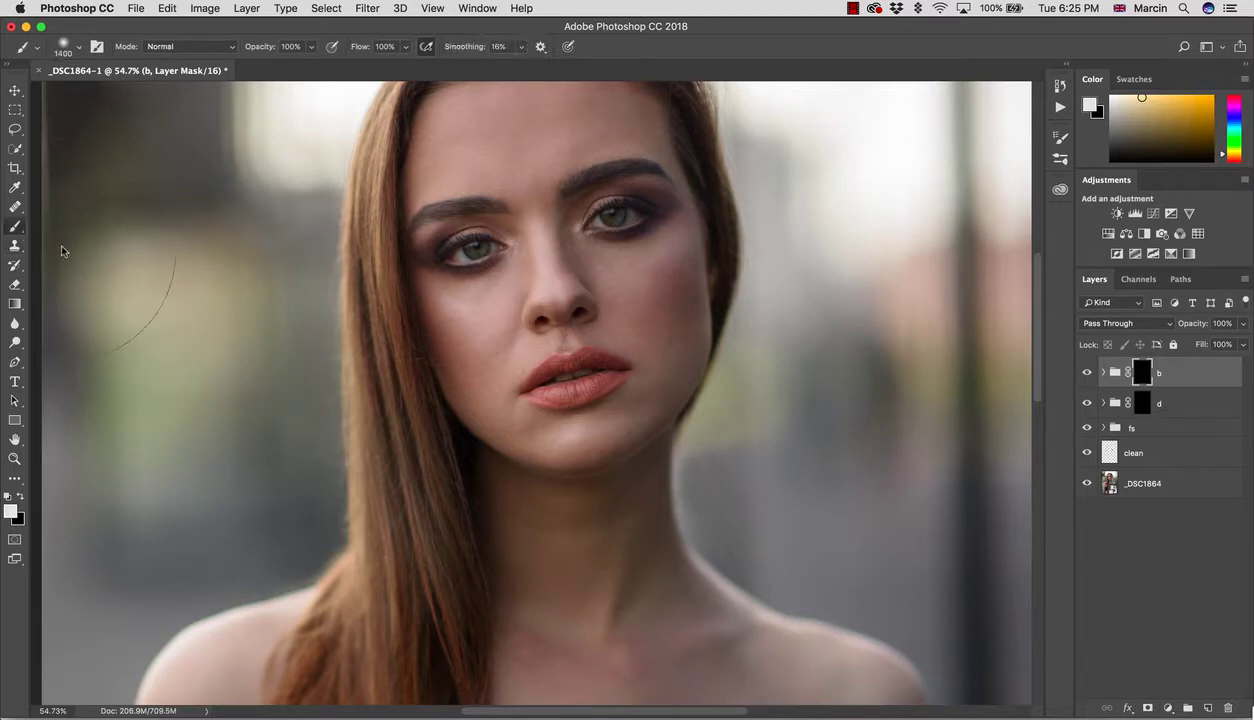
click(516, 361)
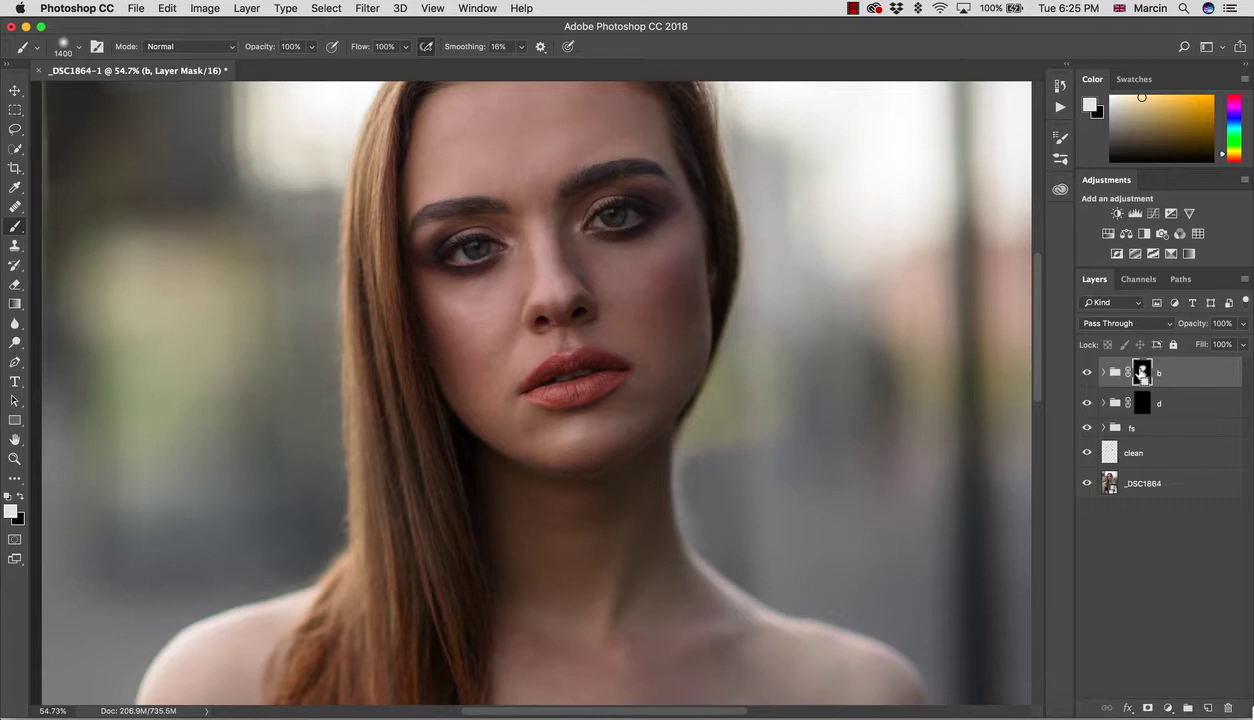
key(ctrl+z)
click(1139, 403)
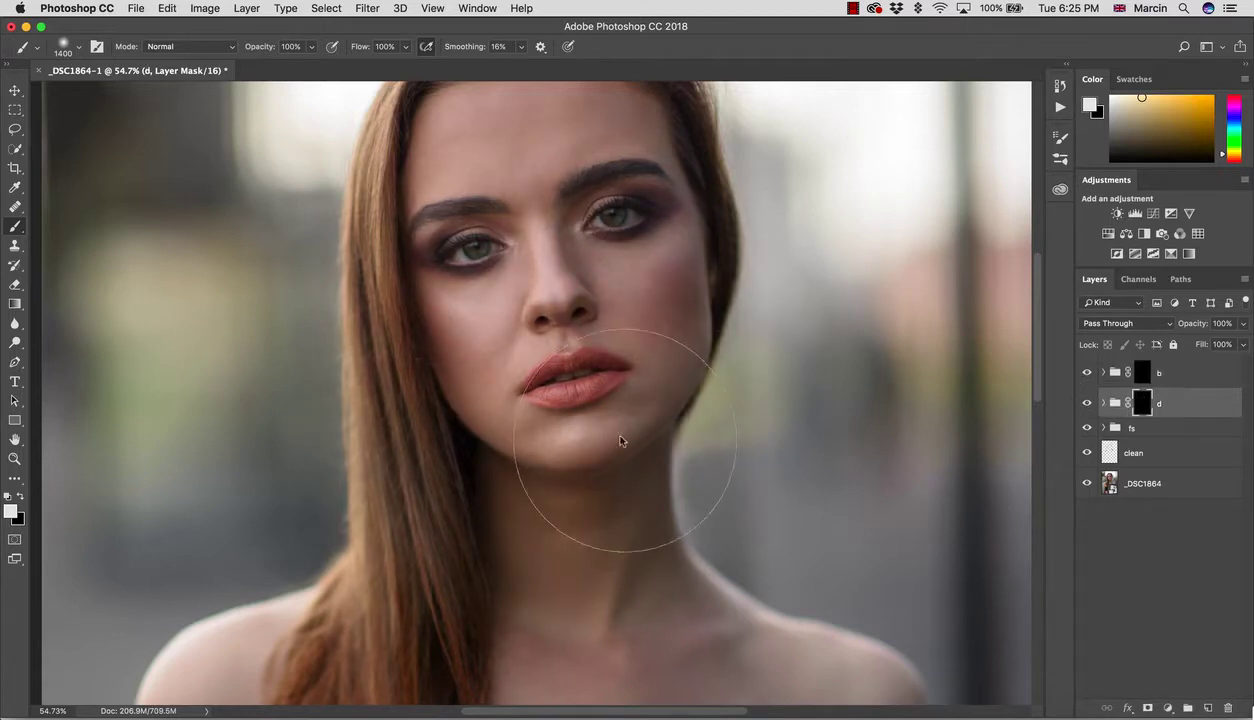
drag(540, 328, 532, 252)
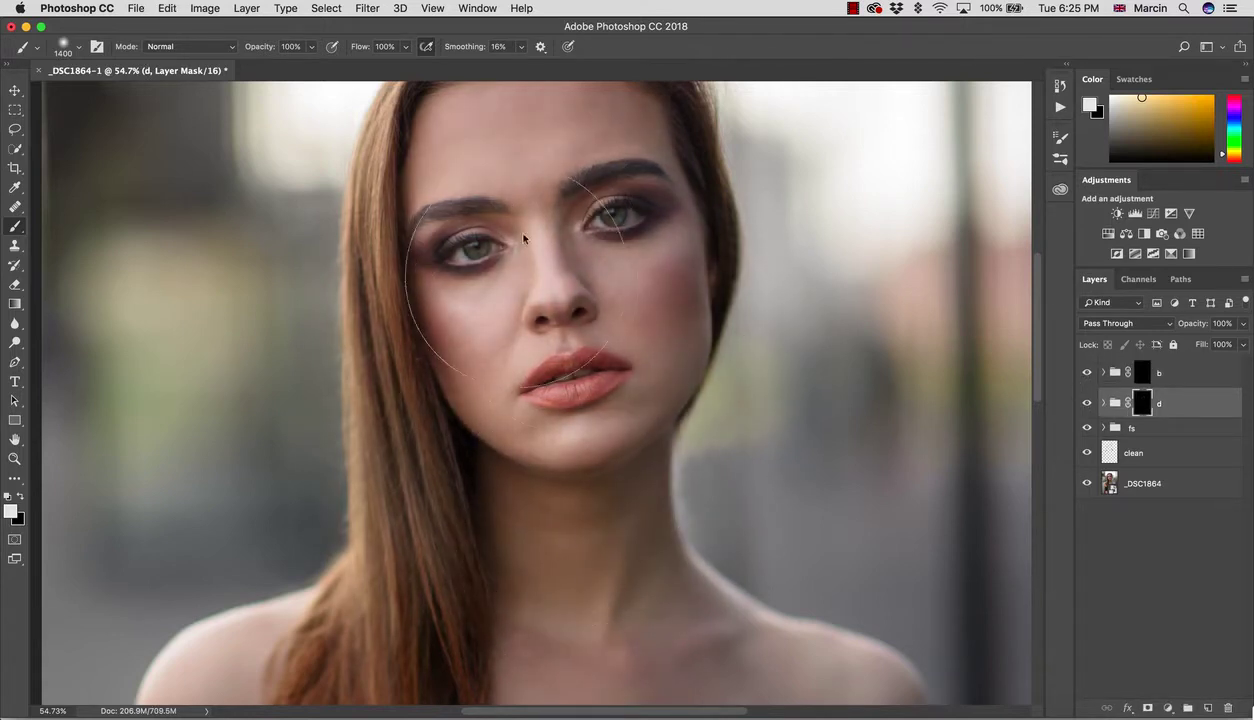
key(ctrl+z)
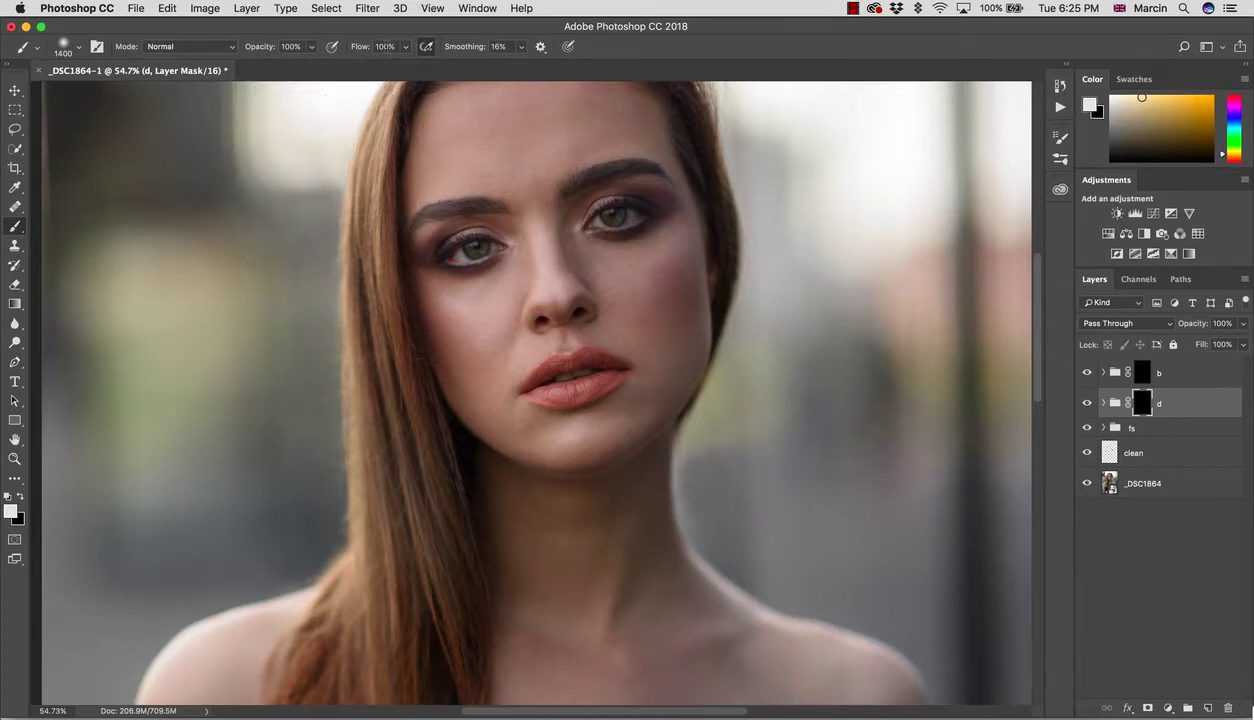
Step: Set the brush flow to 5% and shrink the brush size
text(5)
key(BackSpace)
text(5)
key(Return)
drag(353, 206, 347, 127)
key(bracketleft)
key(bracketleft)
key(bracketleft)
key(bracketleft)
key(bracketleft)
key(bracketleft)
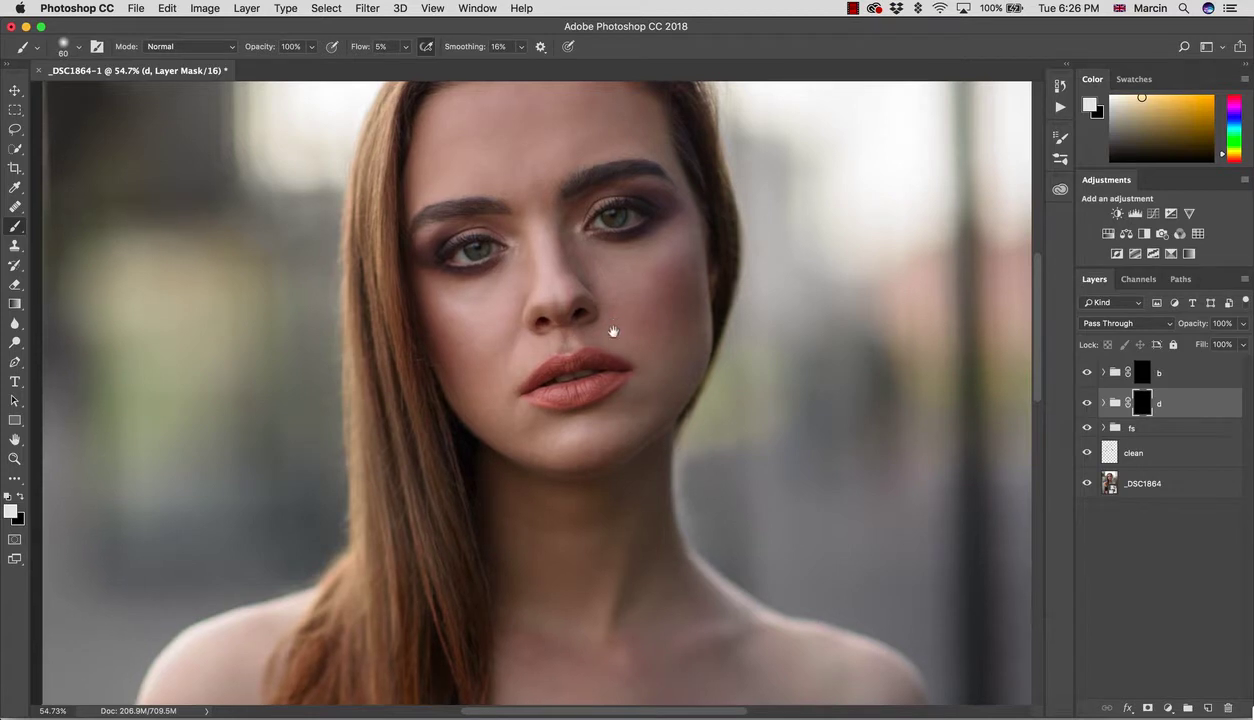
drag(610, 330, 600, 373)
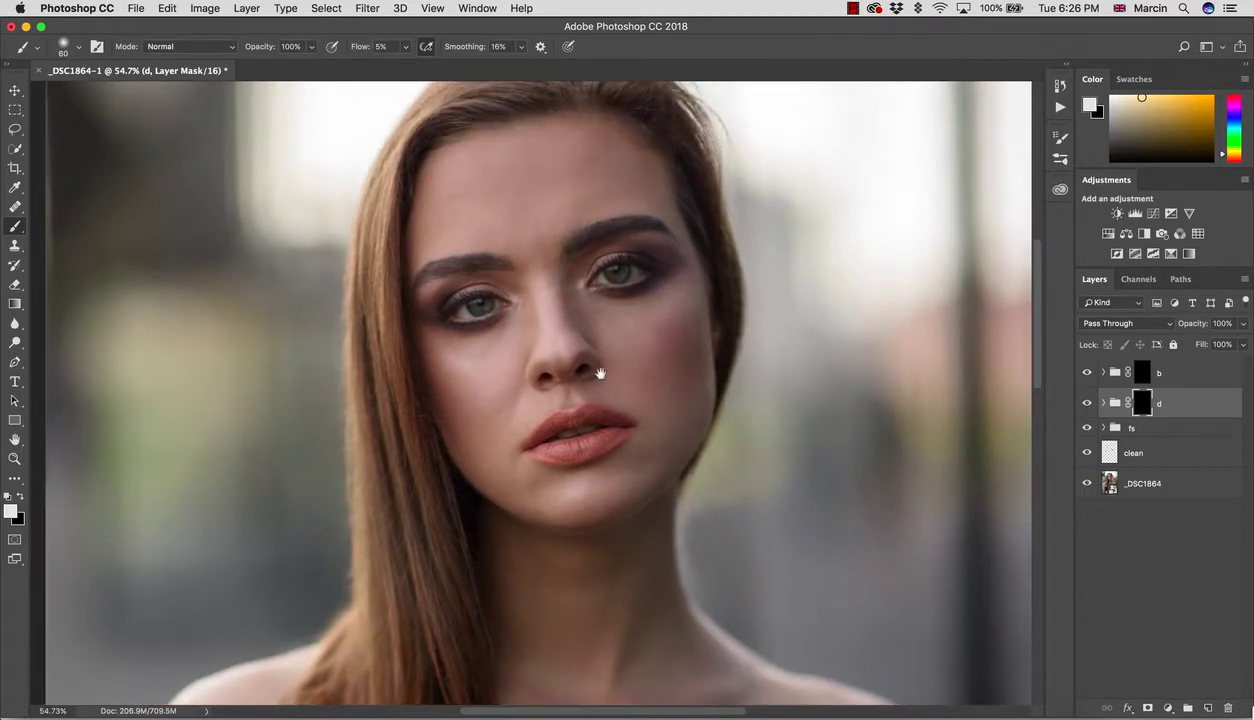
Step: Add a Hue/Saturation layer at -100 saturation and move it to the stack top
click(1167, 707)
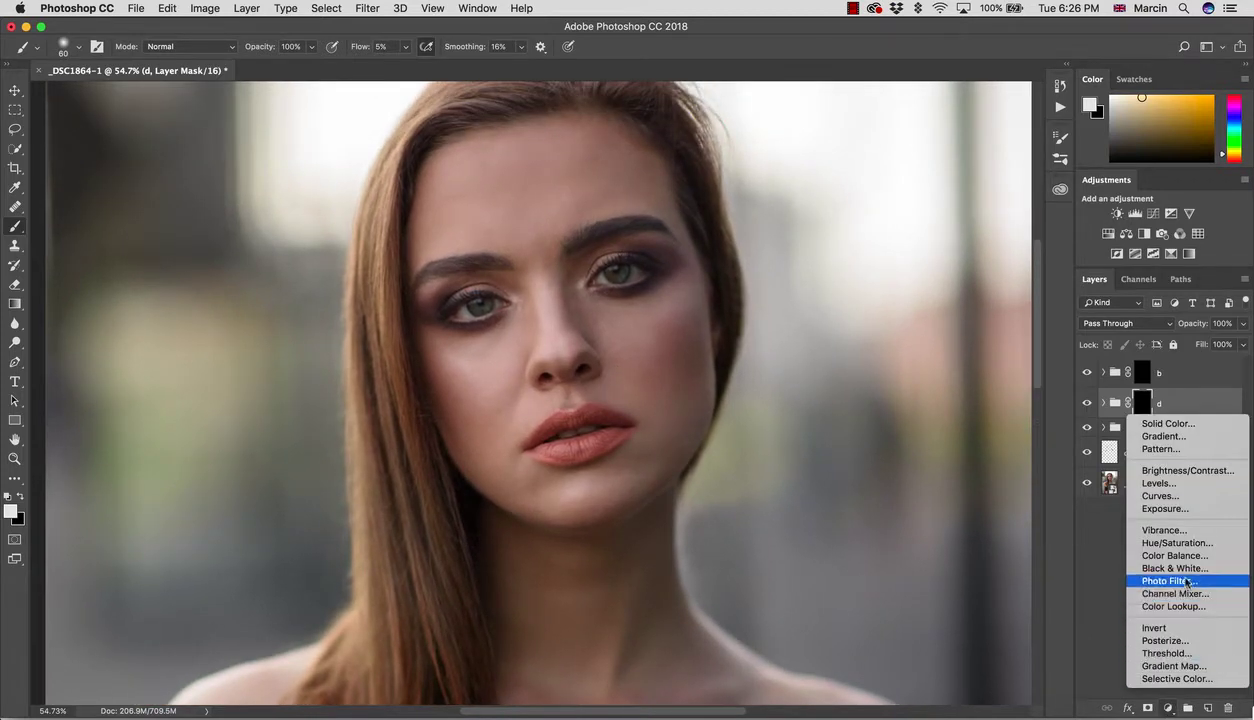
click(1178, 543)
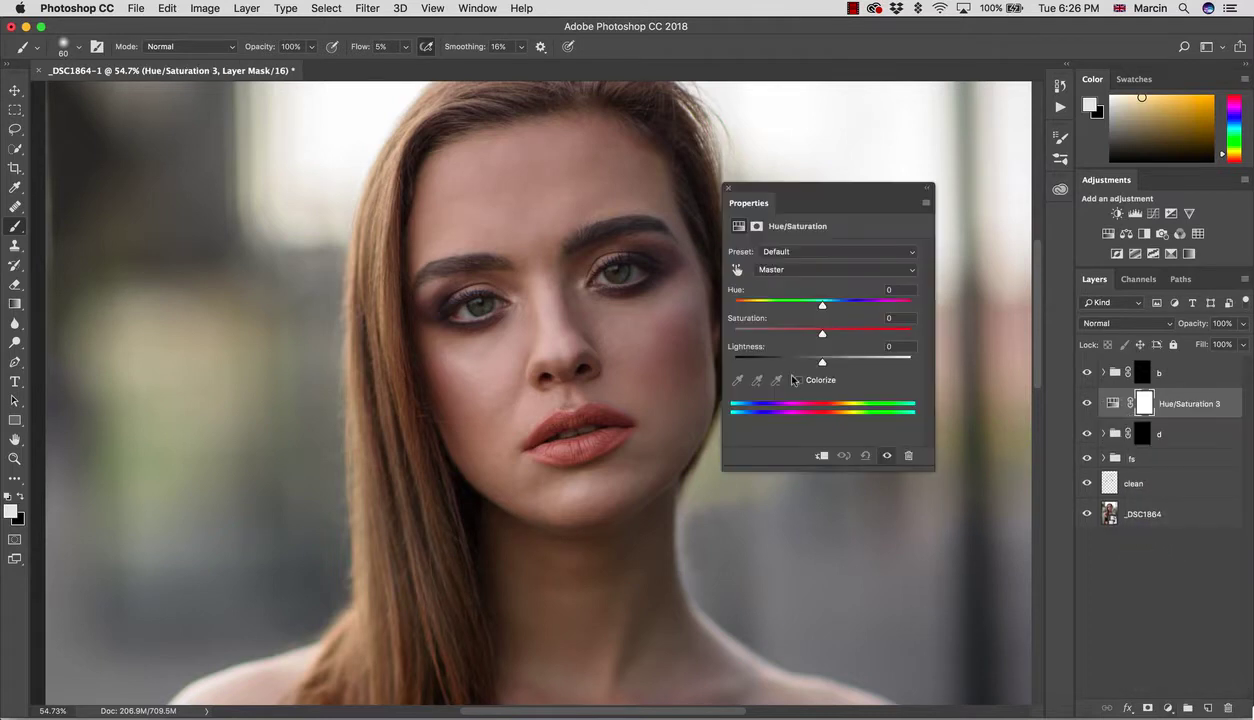
drag(782, 333, 688, 318)
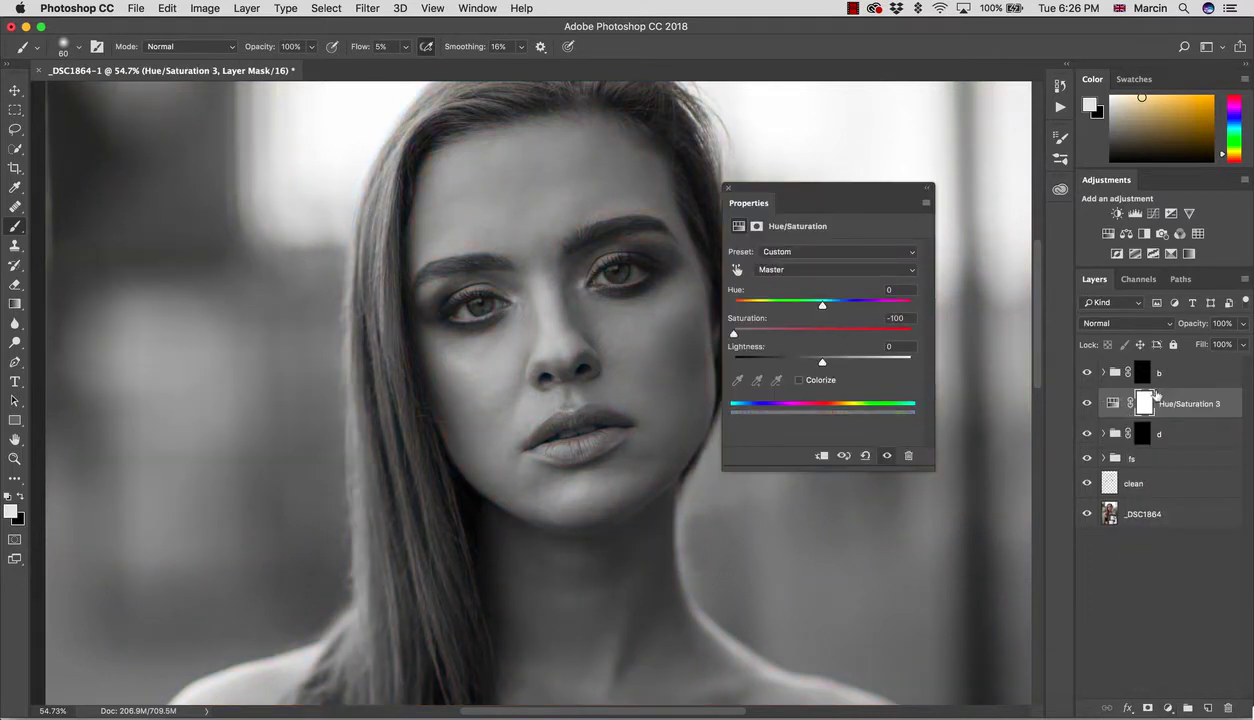
drag(1156, 396, 1177, 367)
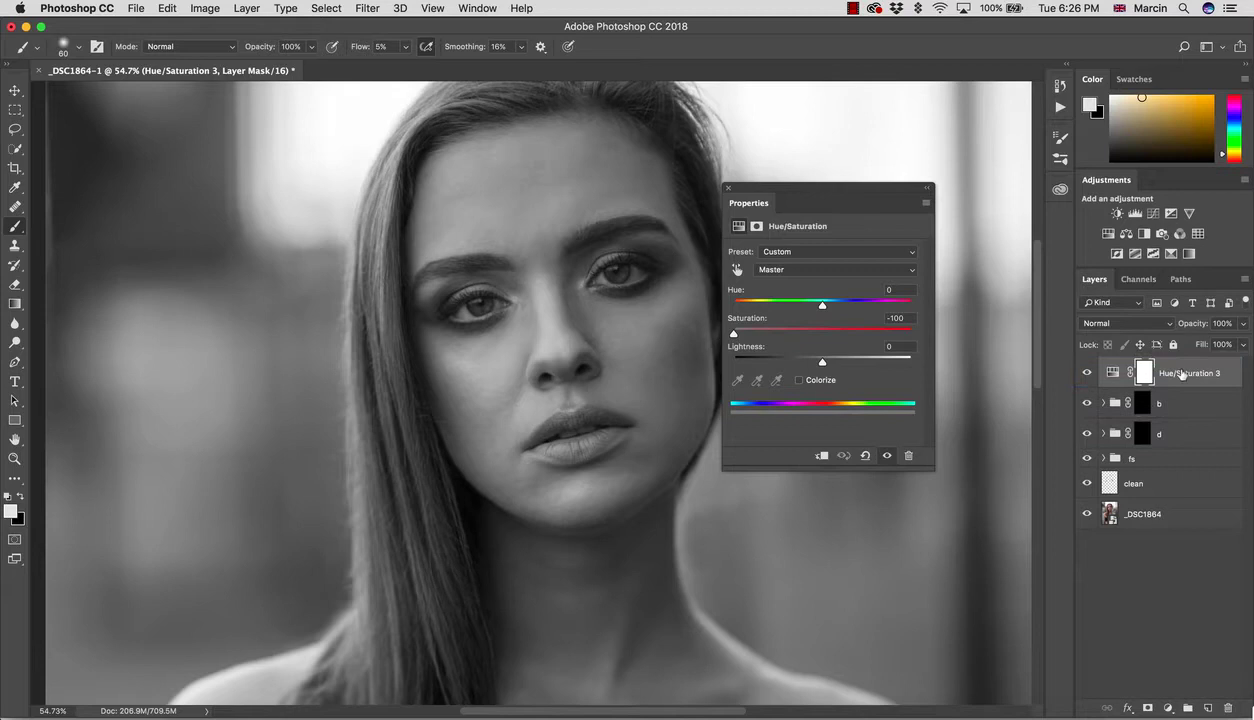
Step: Rename the desaturation layer bw and set its blend mode to Color
double_click(1182, 373)
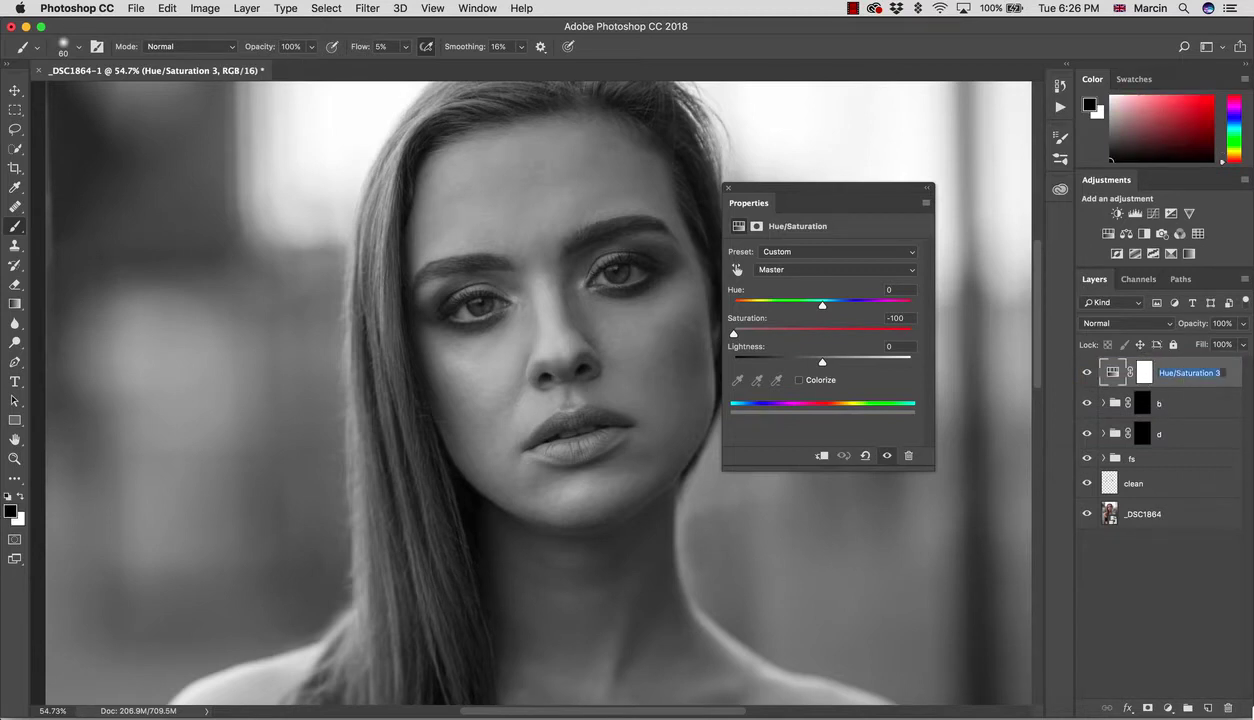
text(bw)
key(Return)
click(1099, 323)
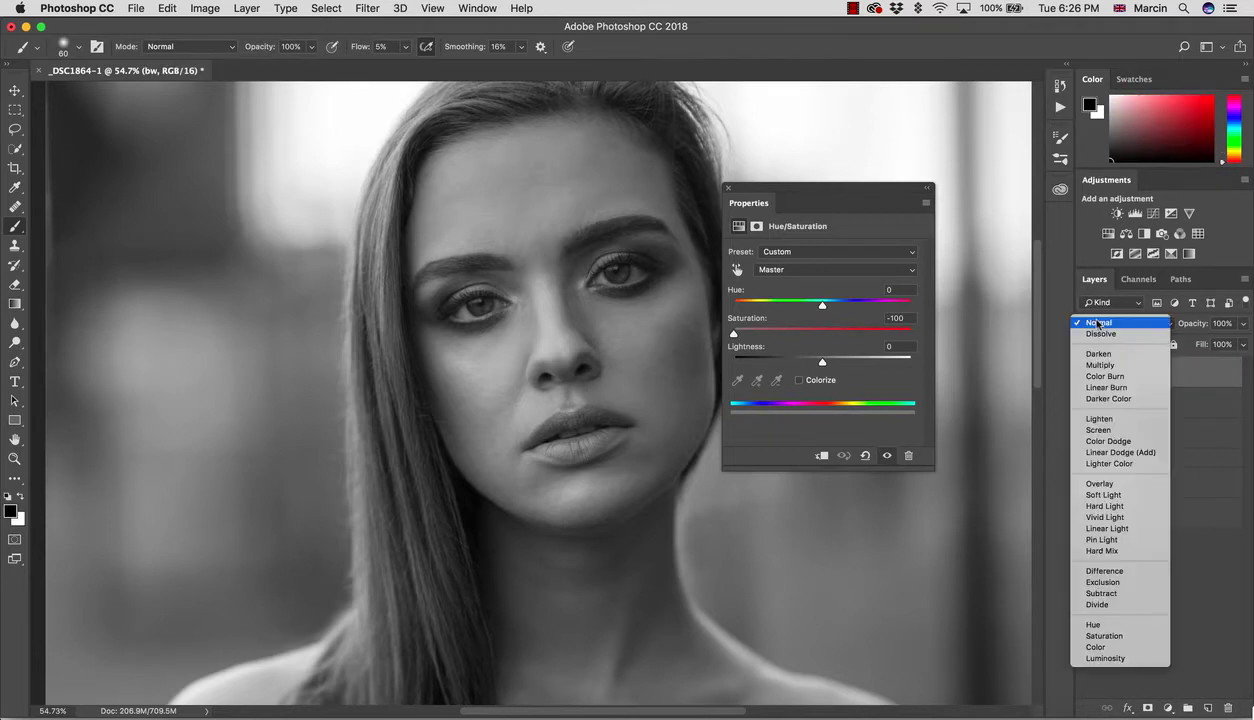
click(1095, 648)
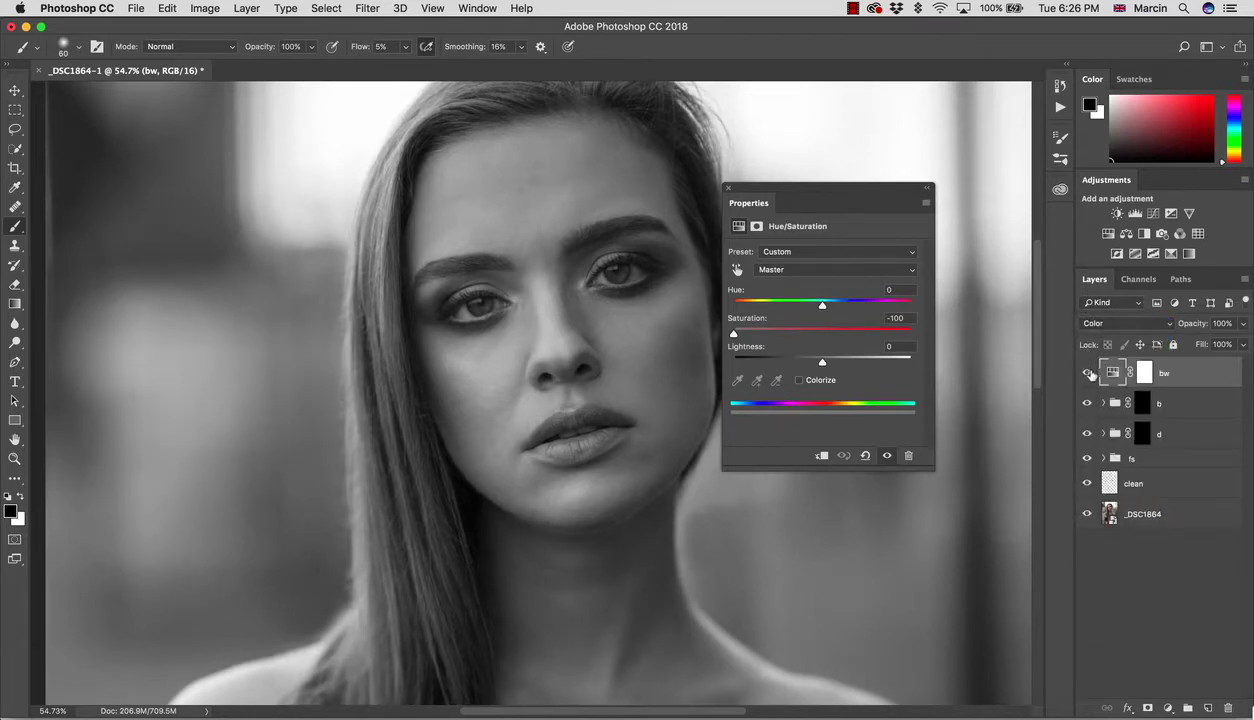
click(1088, 373)
click(1167, 706)
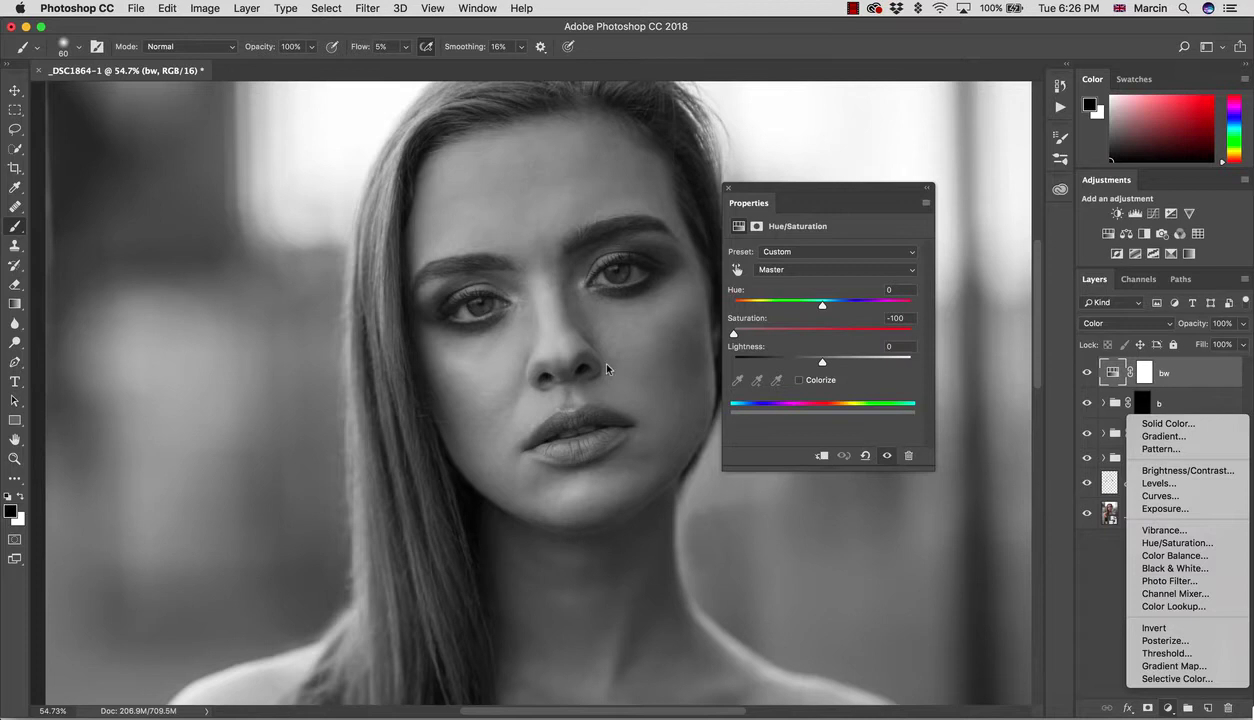
Step: Add an S-shaped contrast curve above bw and duplicate it with slightly adjusted points
click(1160, 496)
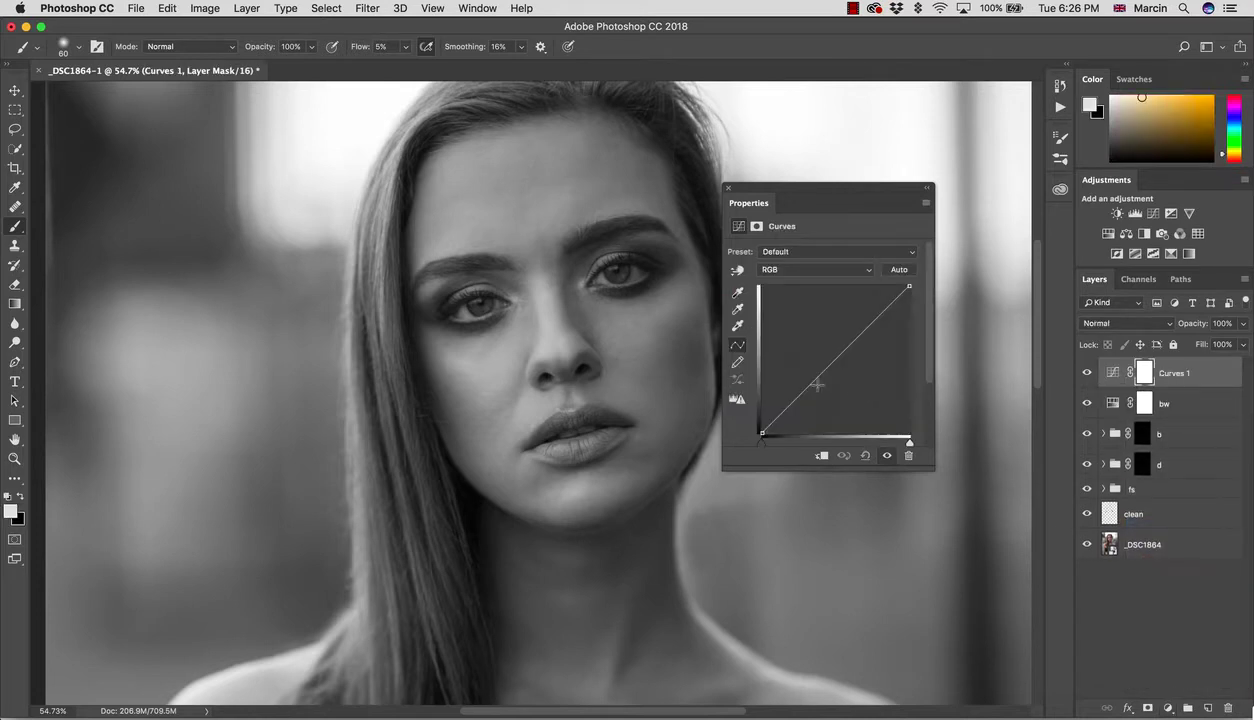
drag(817, 384, 807, 401)
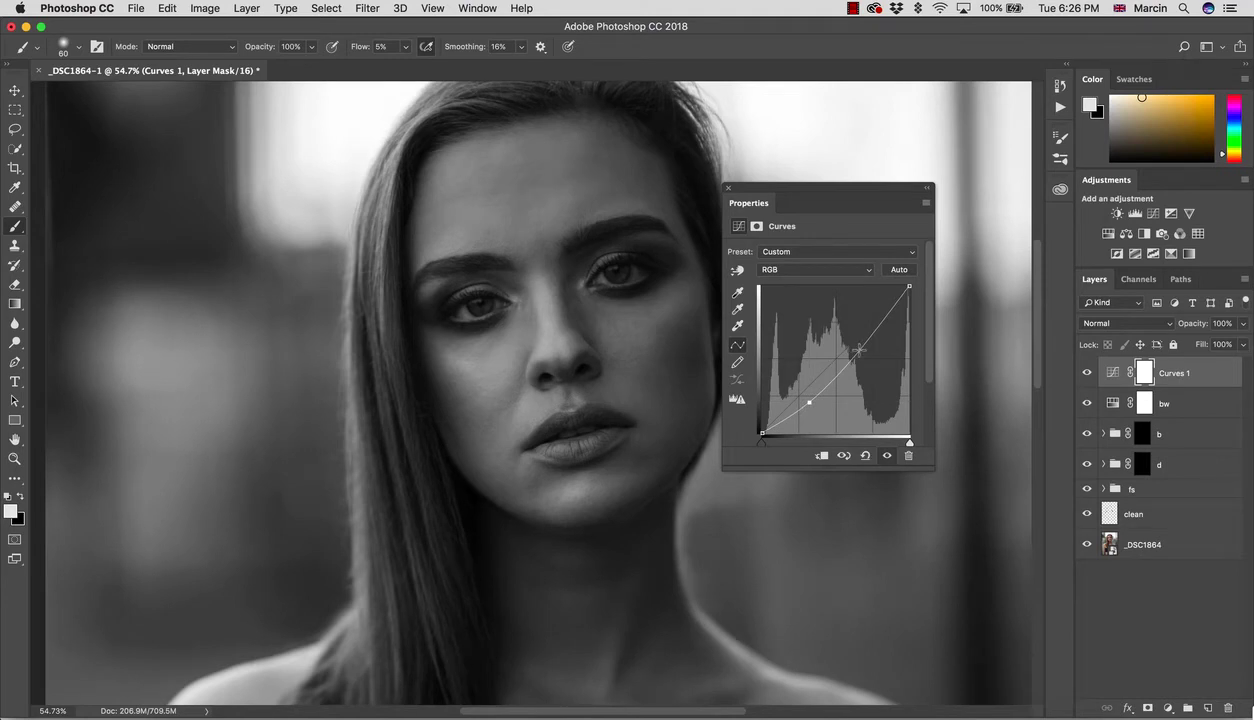
drag(858, 350, 855, 348)
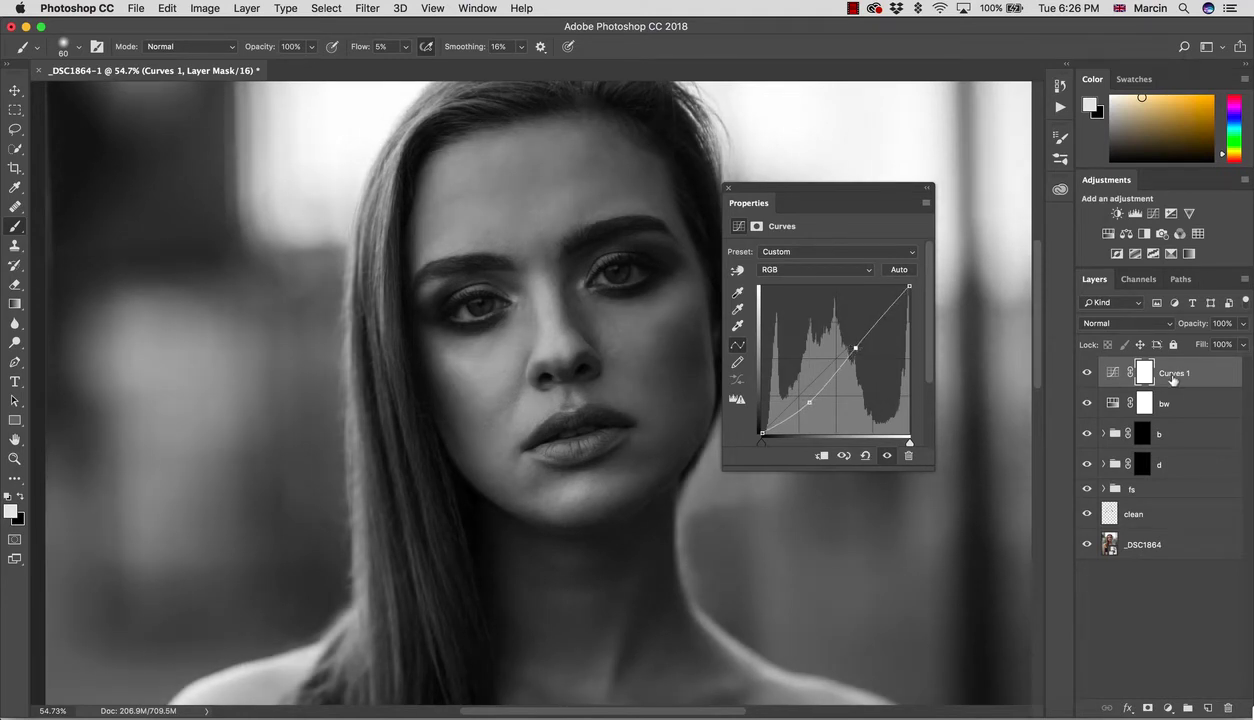
key(ctrl+j)
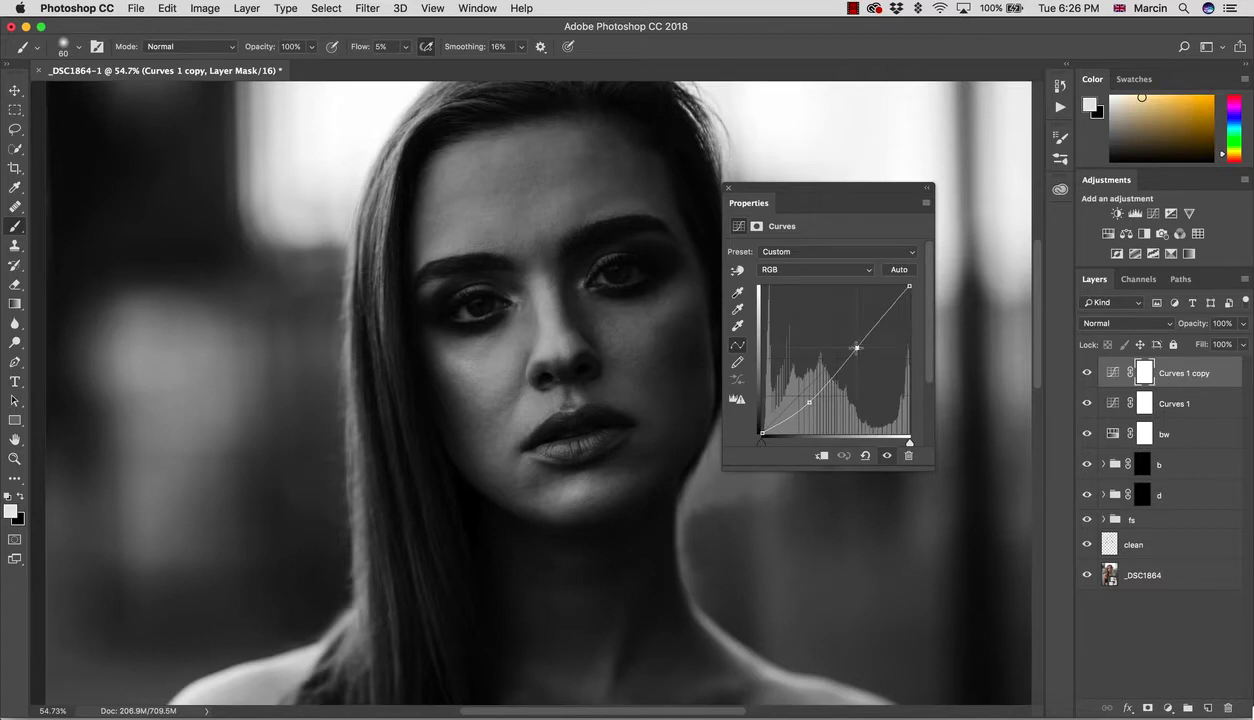
drag(809, 402, 805, 397)
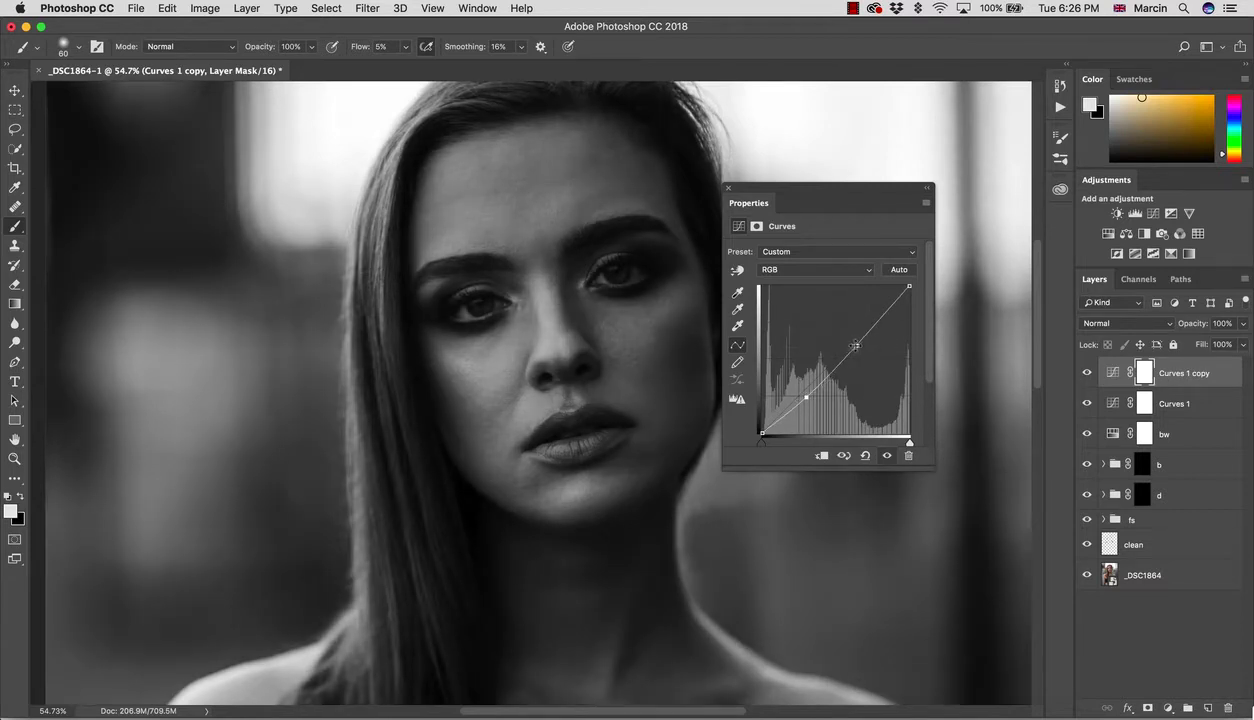
drag(856, 345, 852, 339)
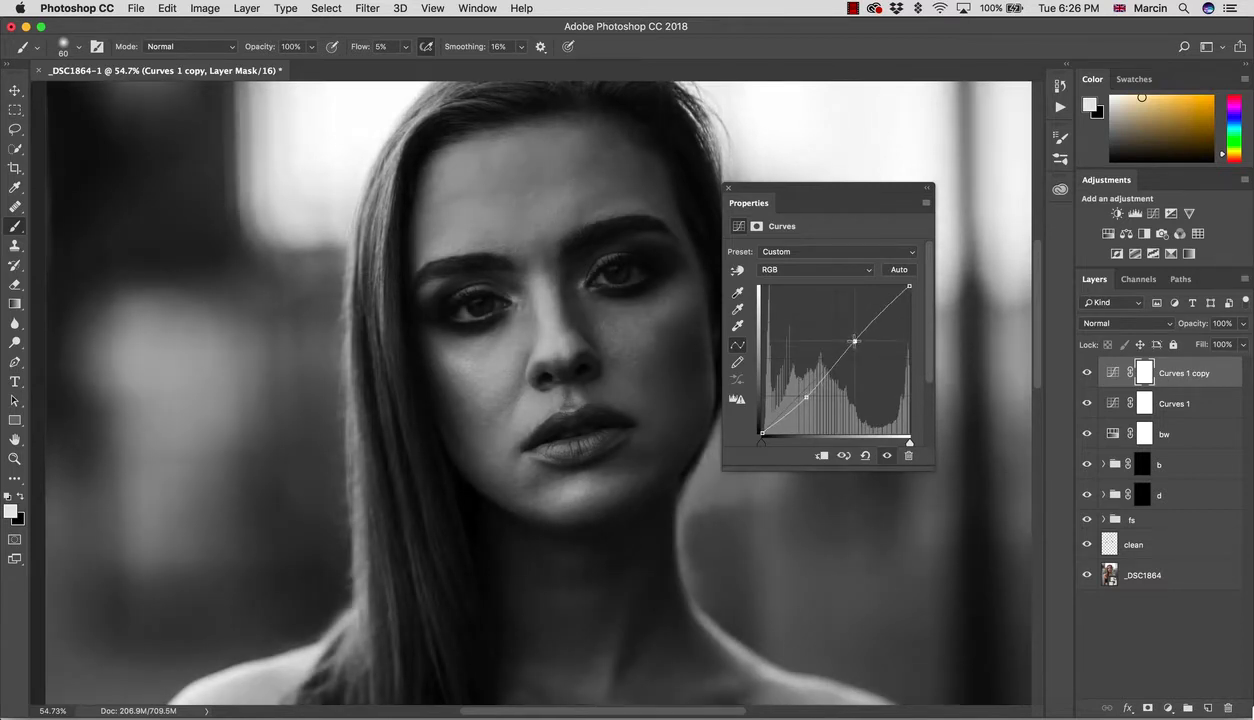
click(806, 396)
click(851, 338)
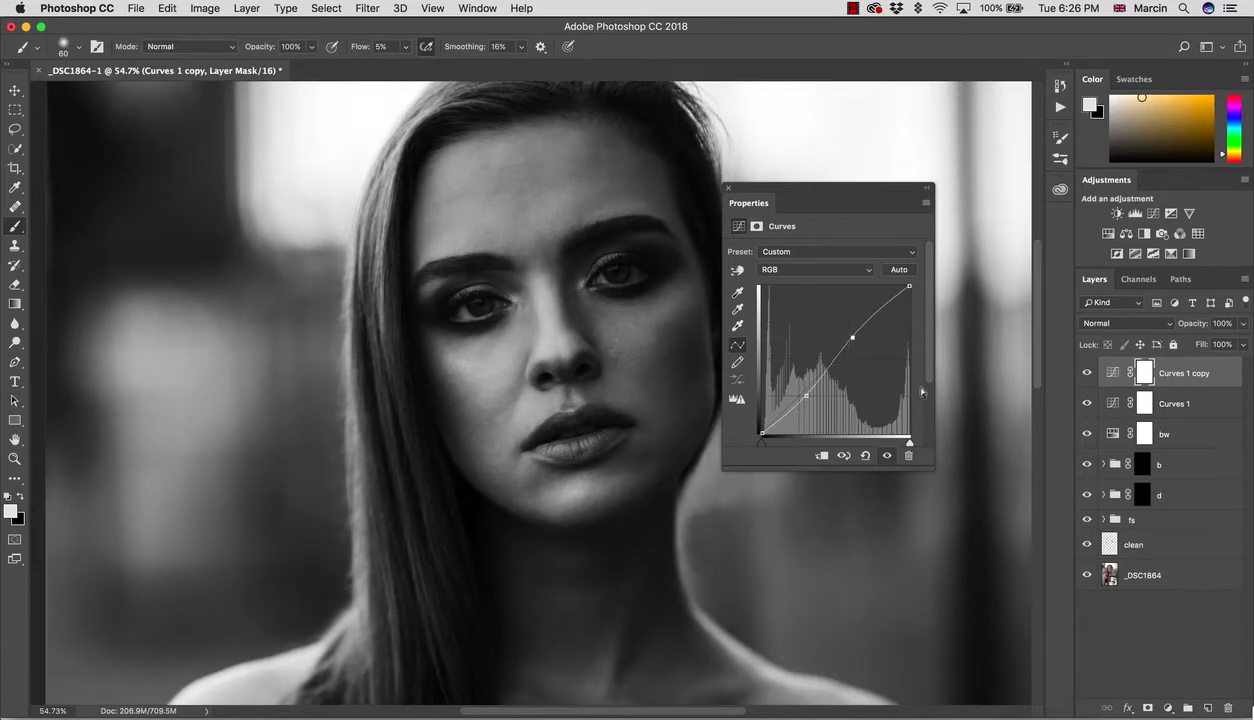
Step: Group bw and both contrast curves as 'bw help' and close Properties
shift+click(1177, 436)
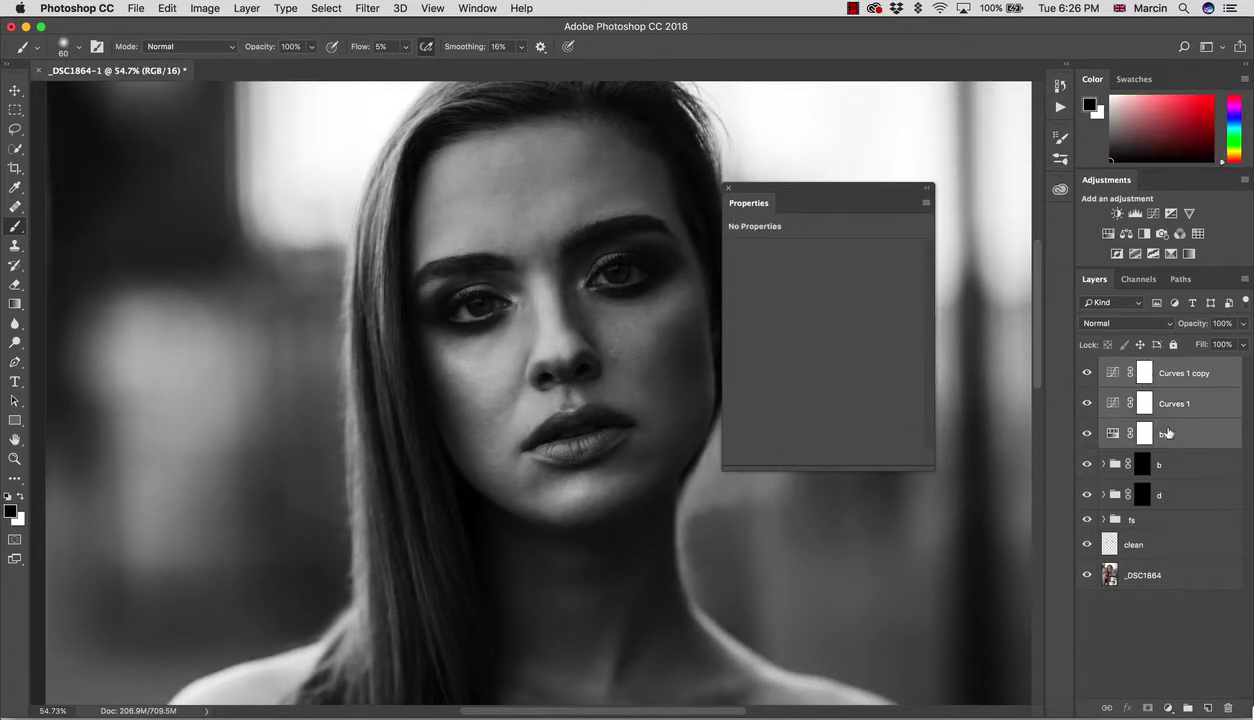
key(ctrl+g)
double_click(1125, 366)
text(bw help)
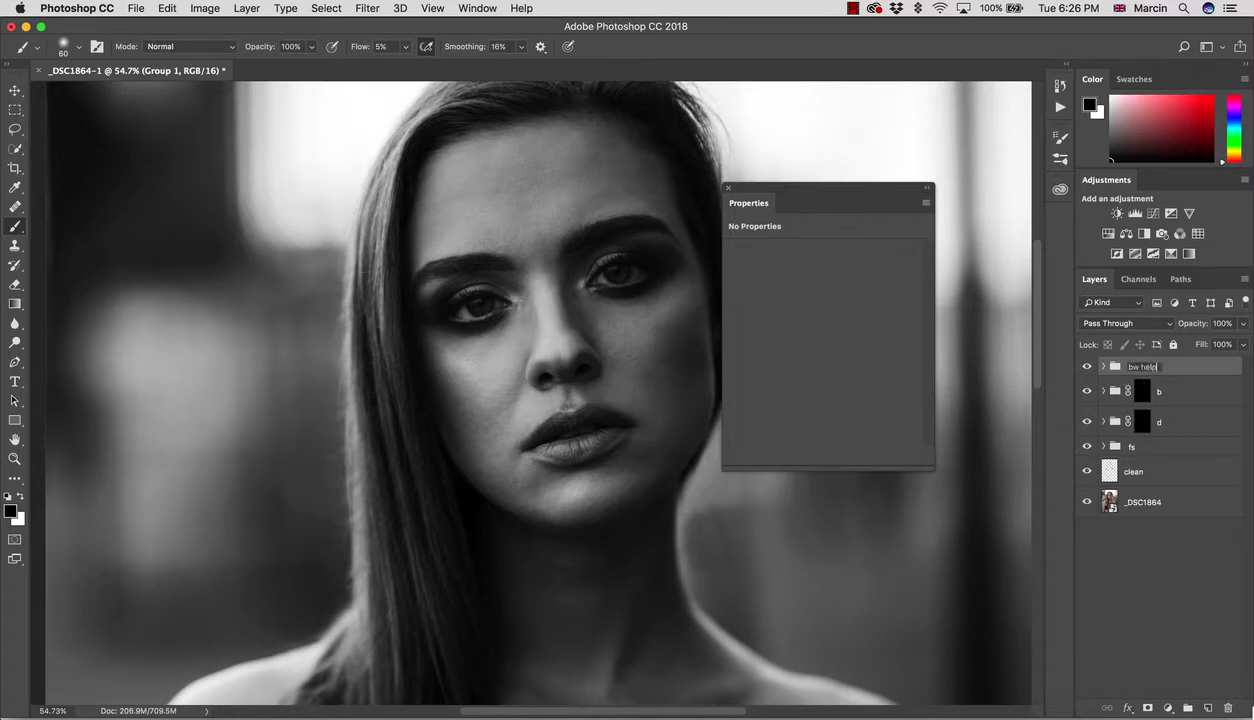
key(Return)
click(729, 189)
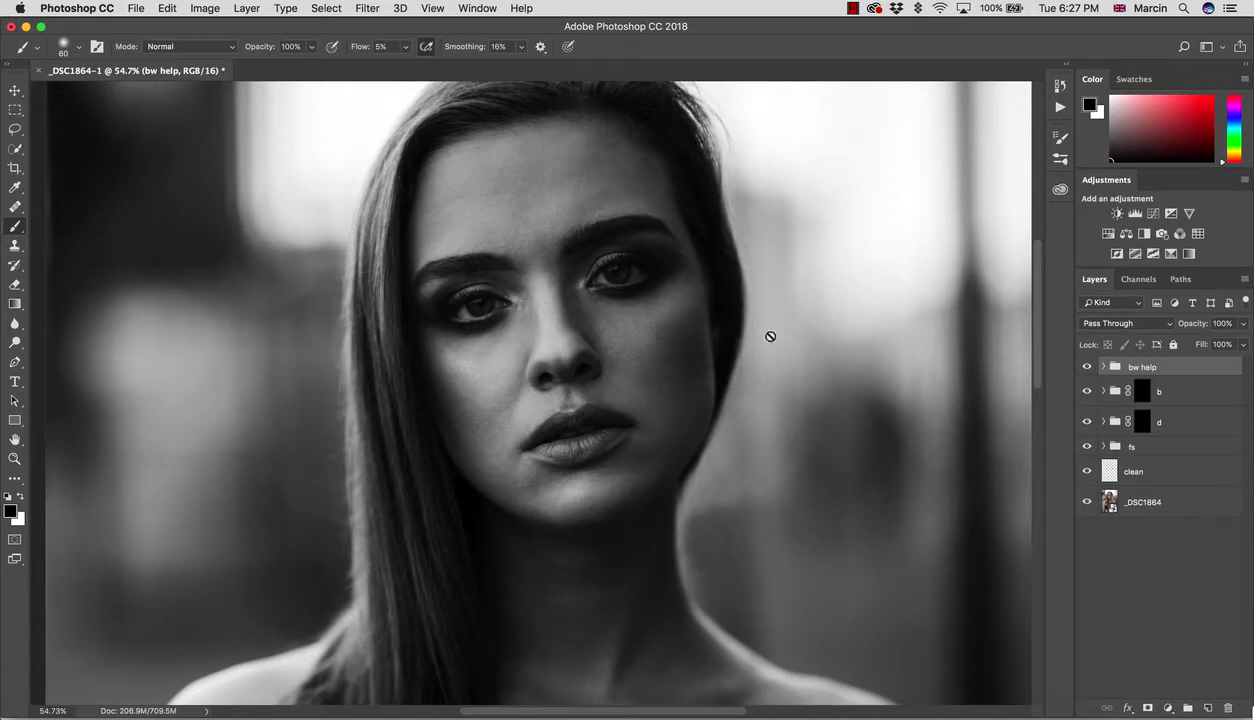
Step: Paint faint low-flow strokes across the cheeks, then target group b's mask for burning
click(1143, 393)
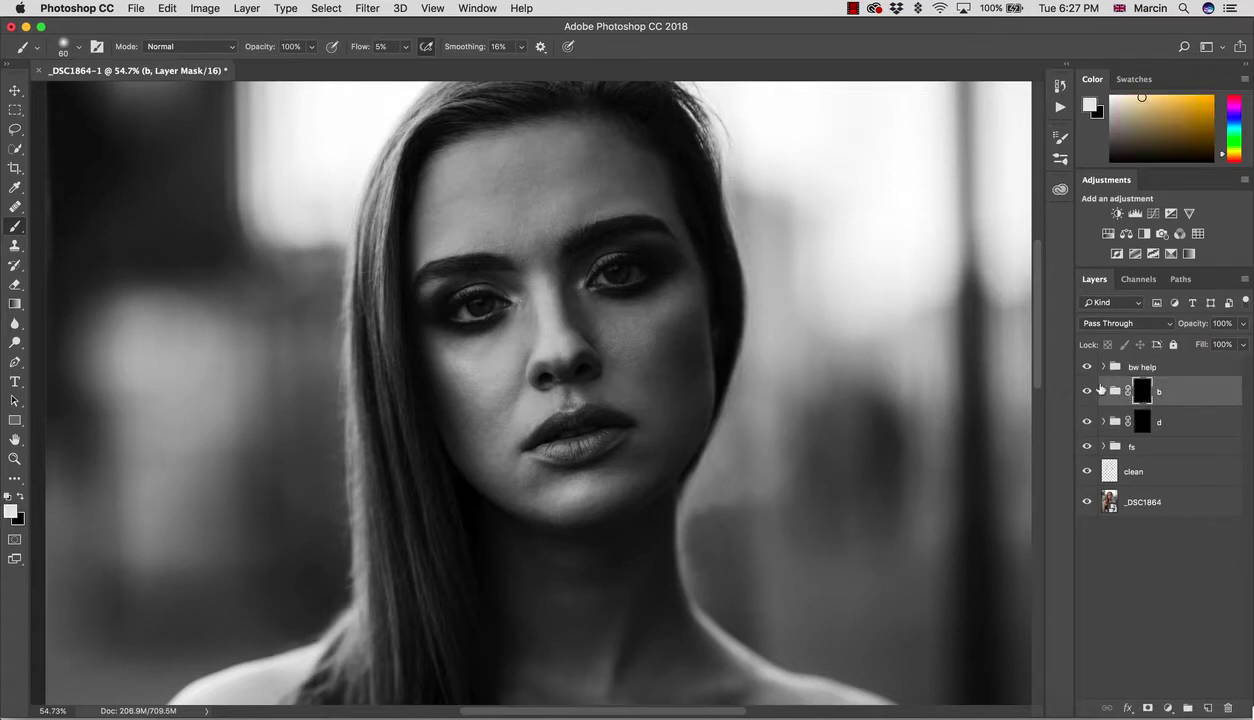
mouse_move(512, 213)
mouse_down()
mouse_move(569, 229)
mouse_move(570, 193)
mouse_up()
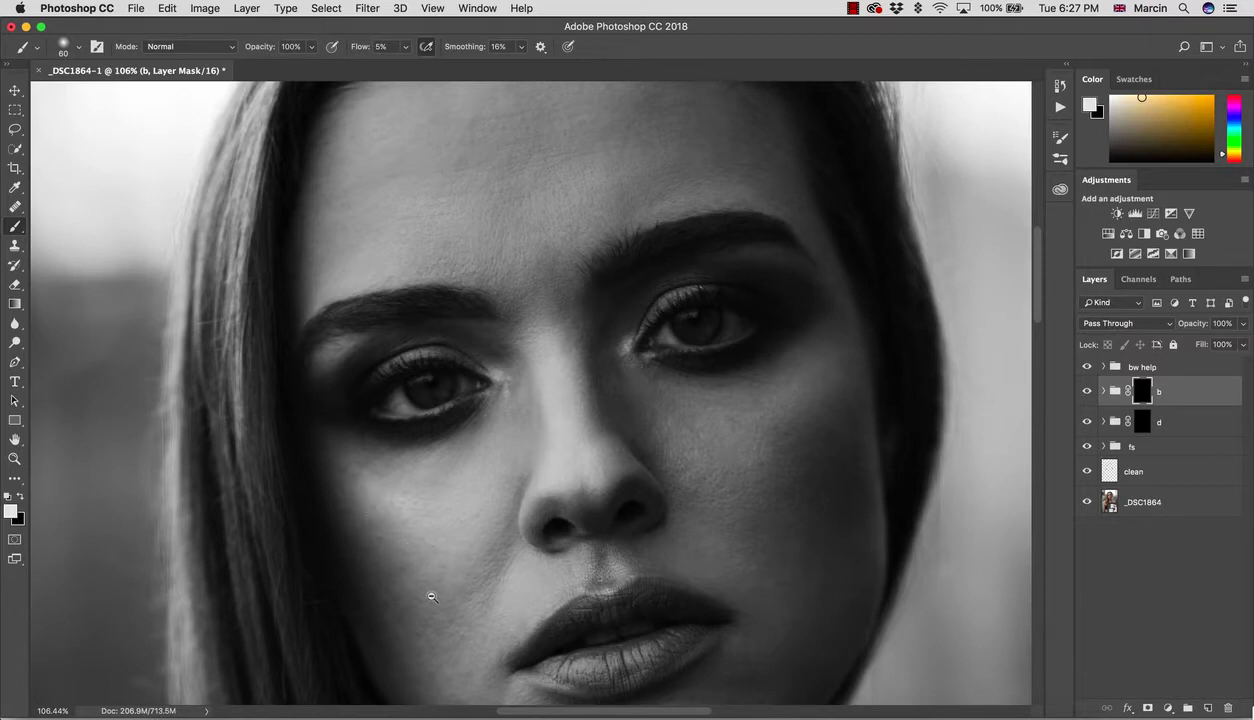
drag(432, 597, 409, 539)
drag(650, 467, 554, 334)
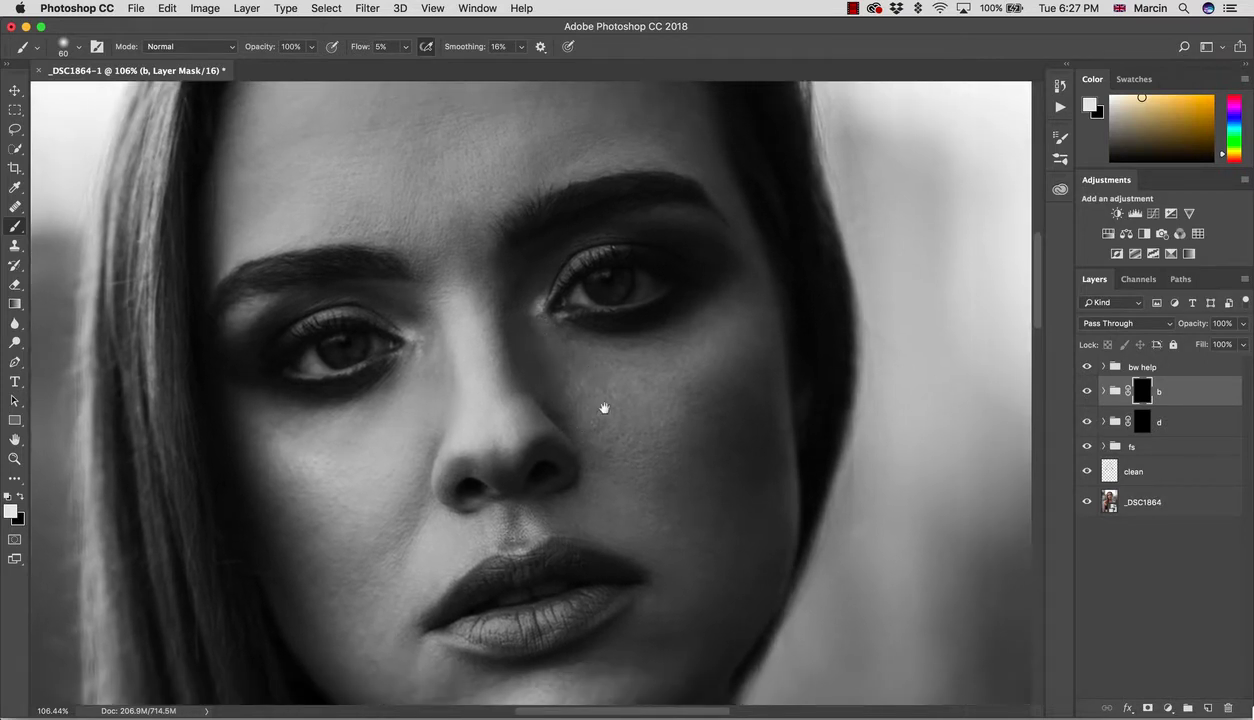
click(1121, 421)
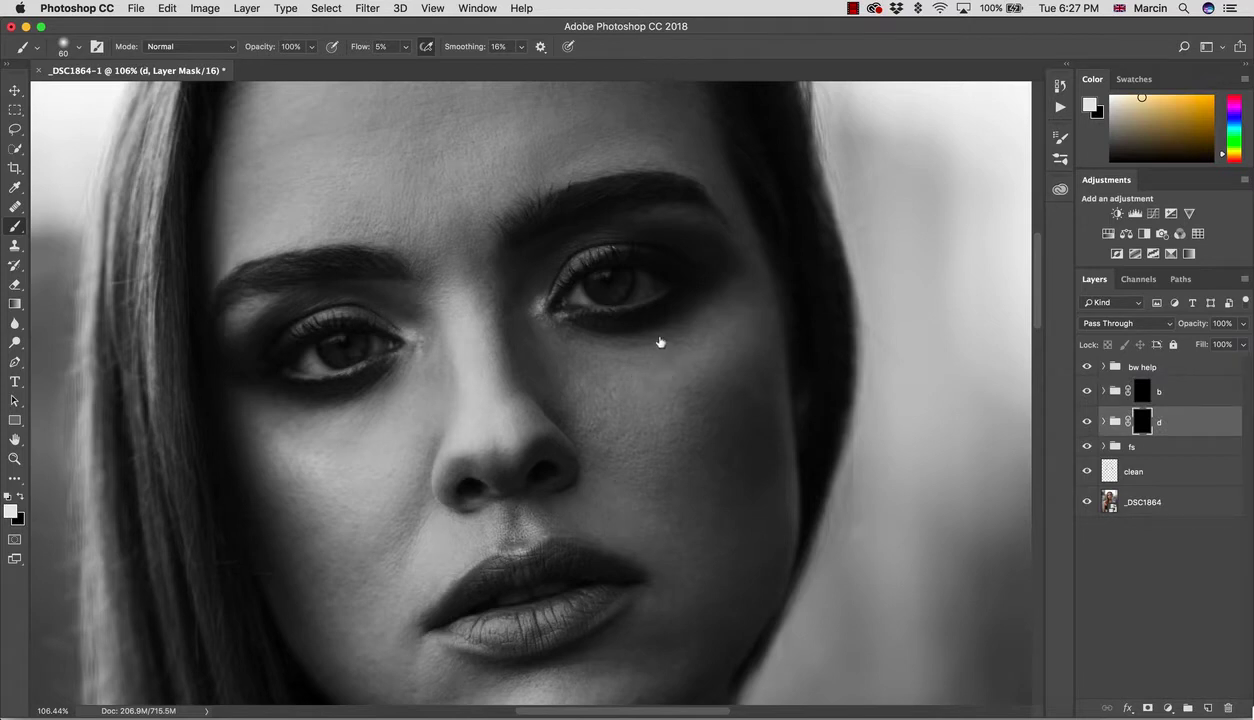
scroll(515, 468, down, 5)
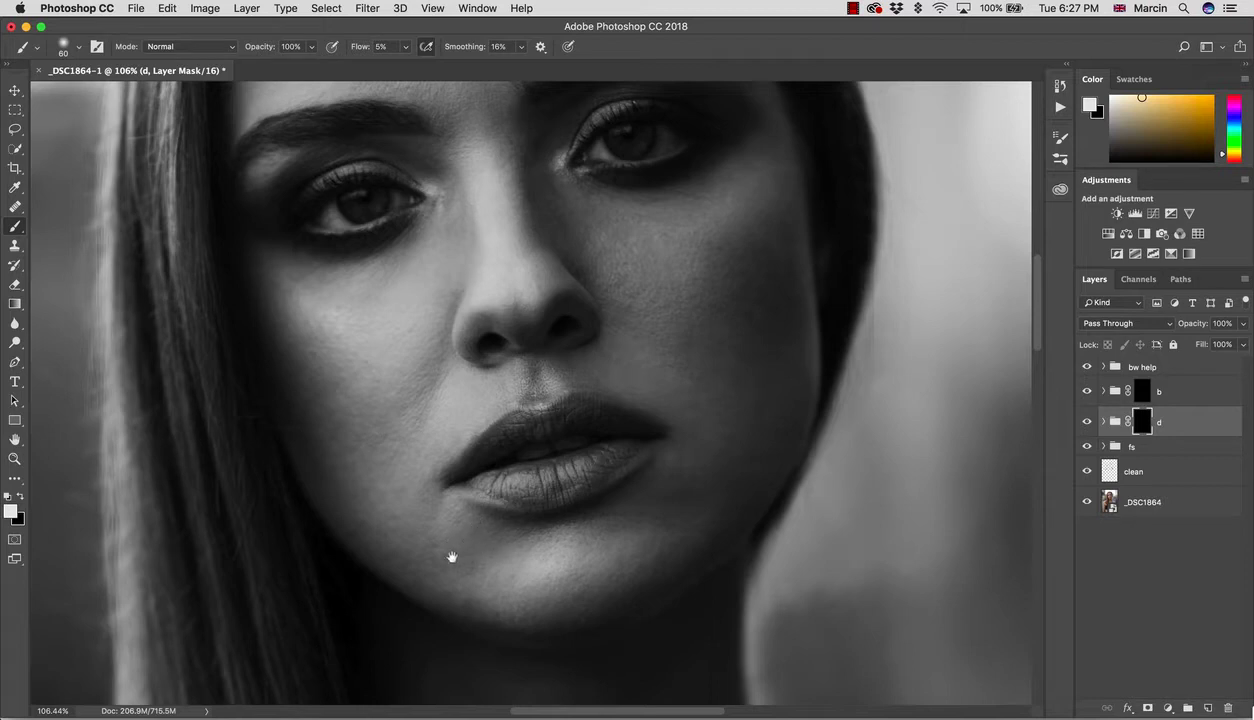
key(alt+bracketright)
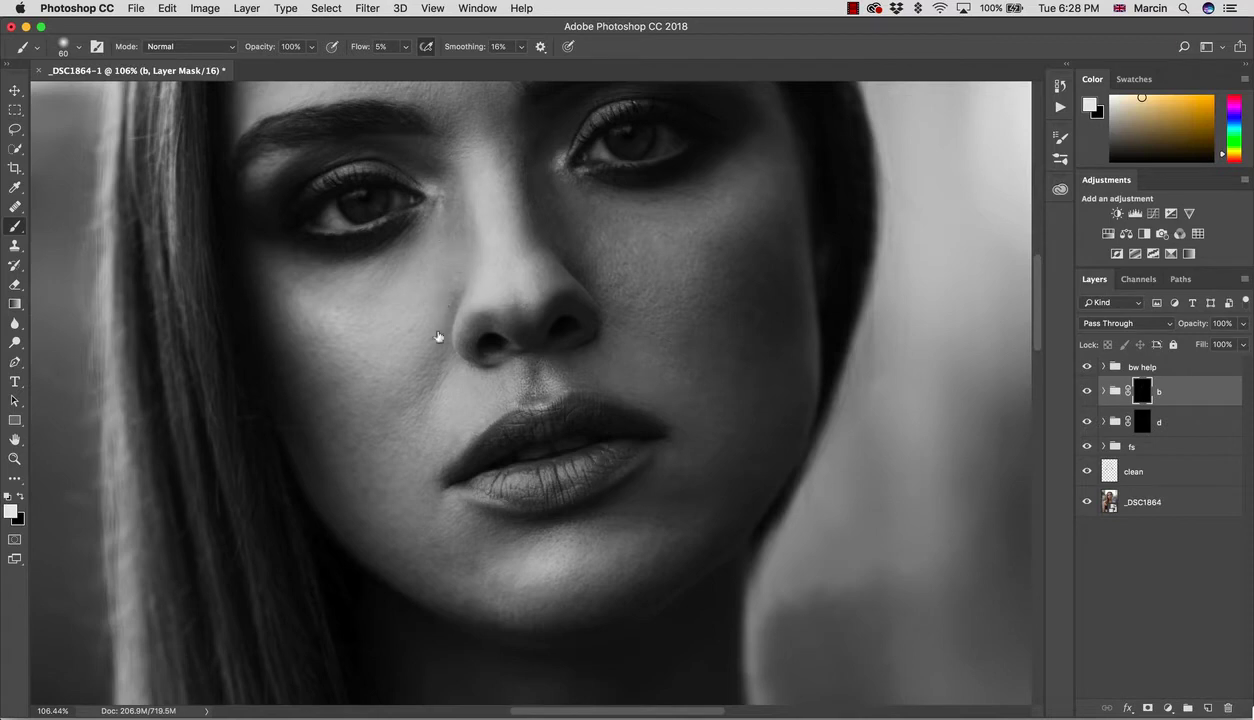
Step: Paint white around the eyes and forehead on group d's mask with a slightly enlarged brush
click(1110, 420)
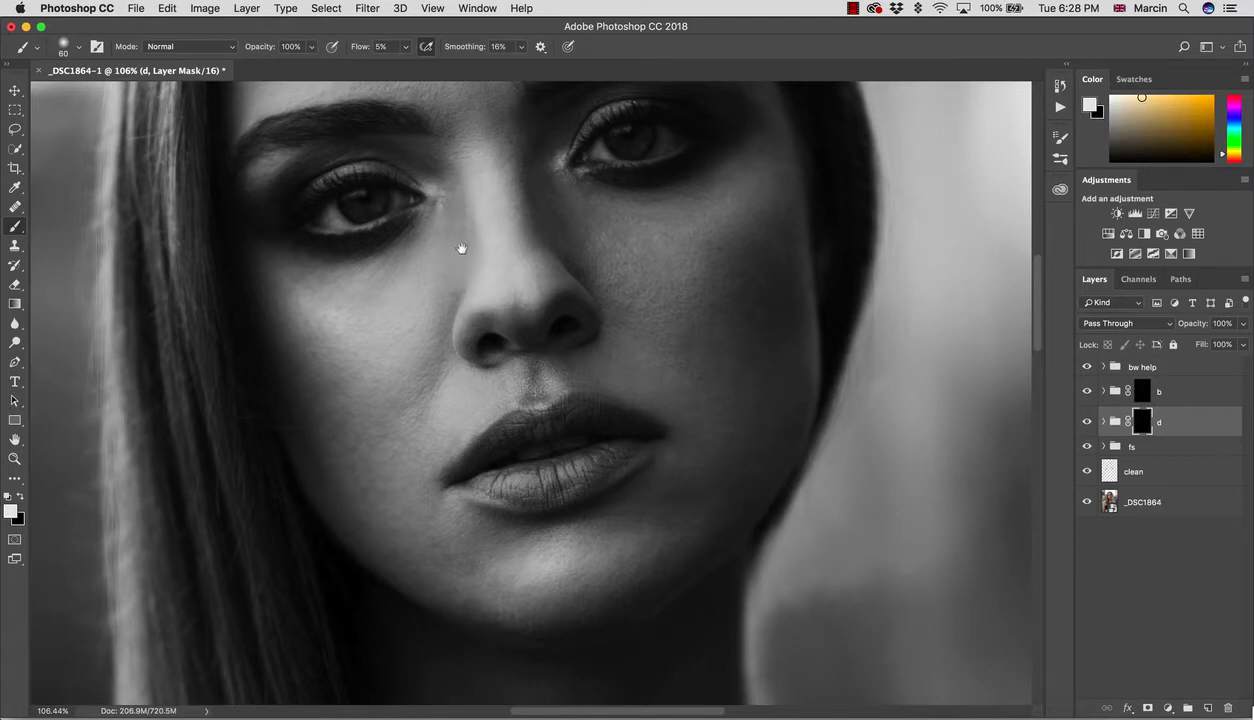
drag(459, 249, 422, 360)
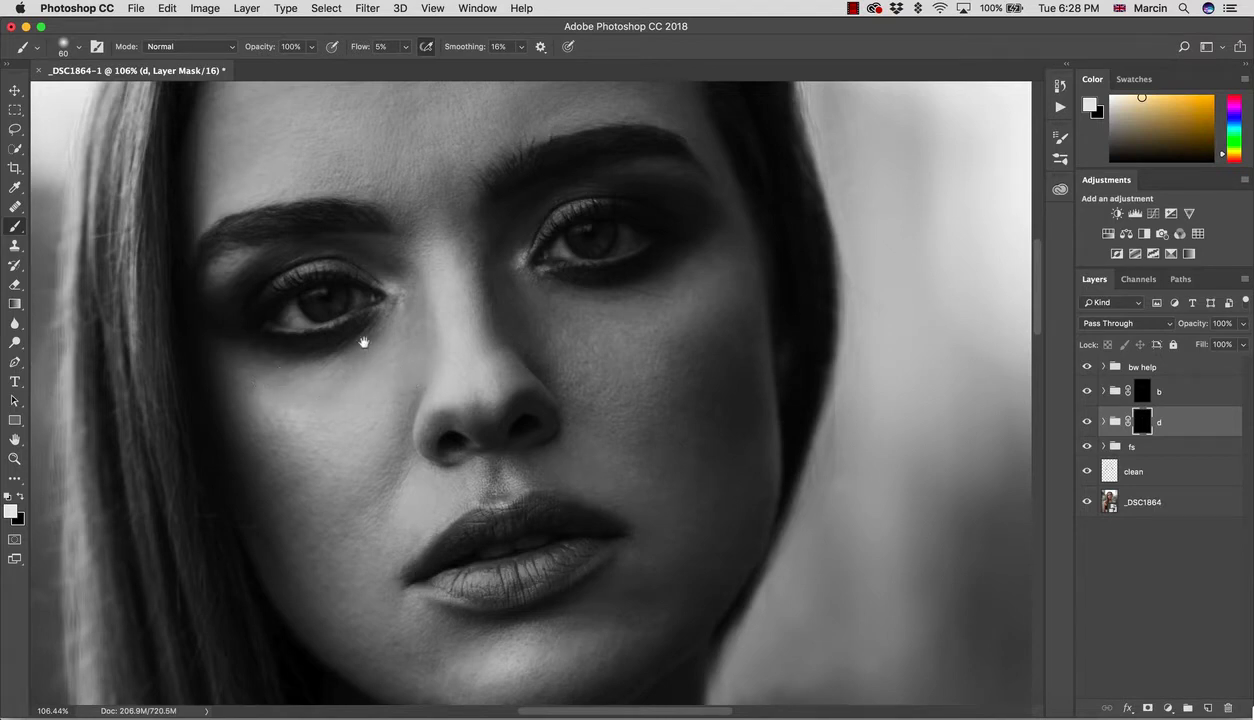
drag(1126, 386, 1144, 391)
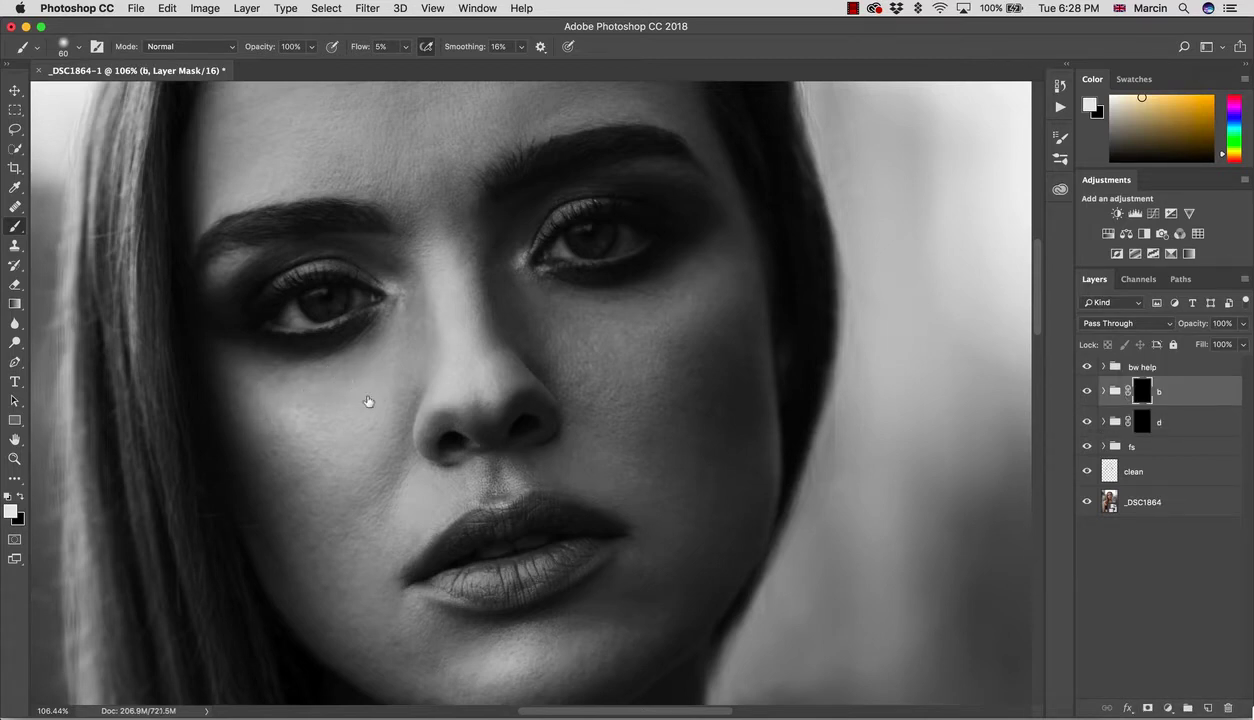
click(1134, 422)
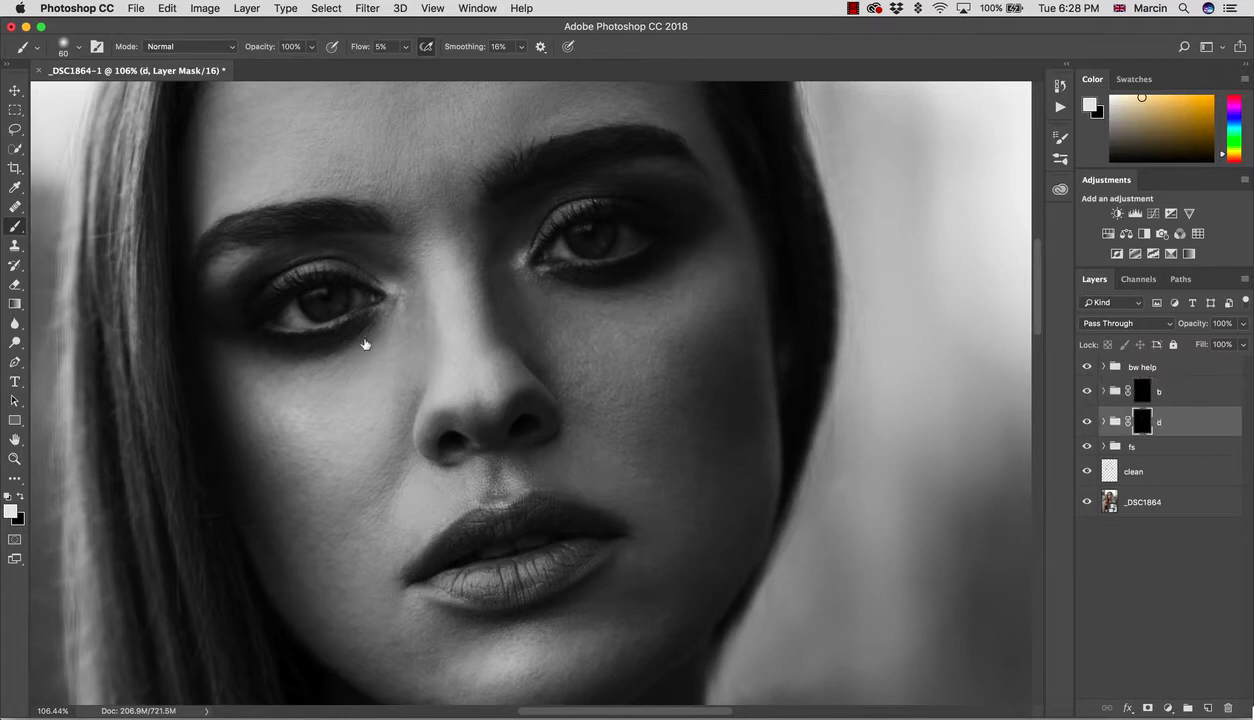
drag(427, 266, 411, 316)
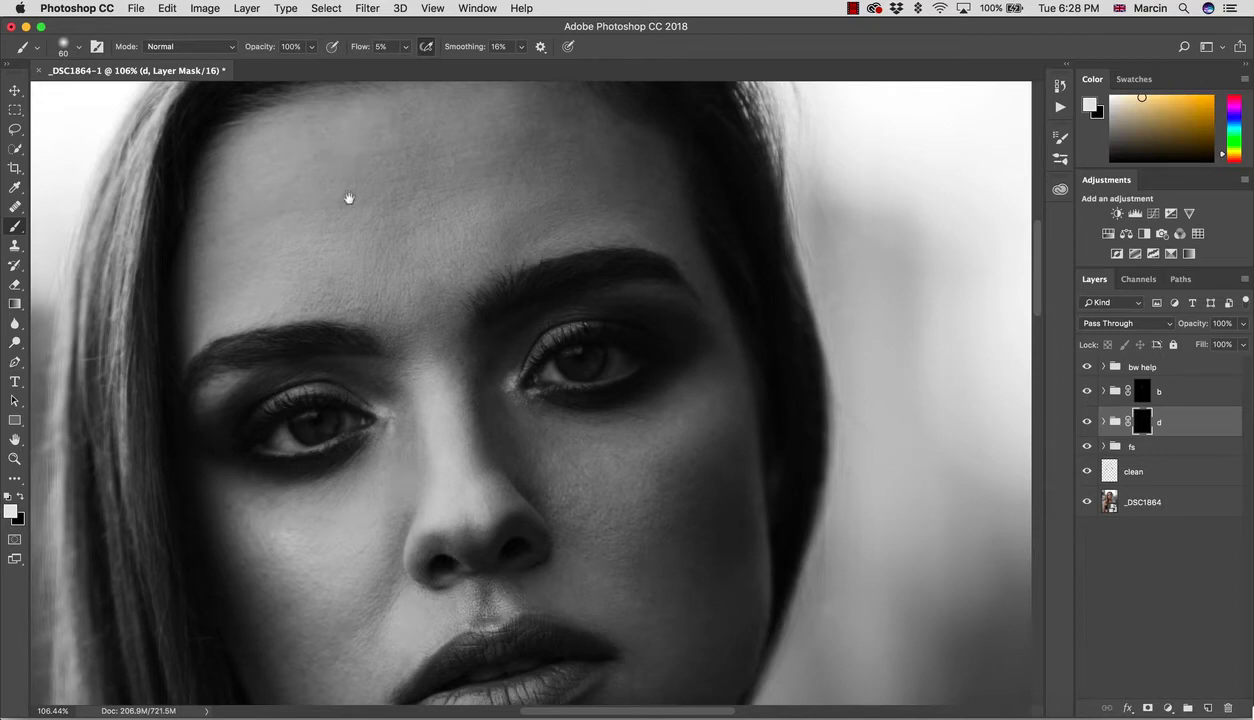
key(bracketright)
scroll(462, 291, up, 5)
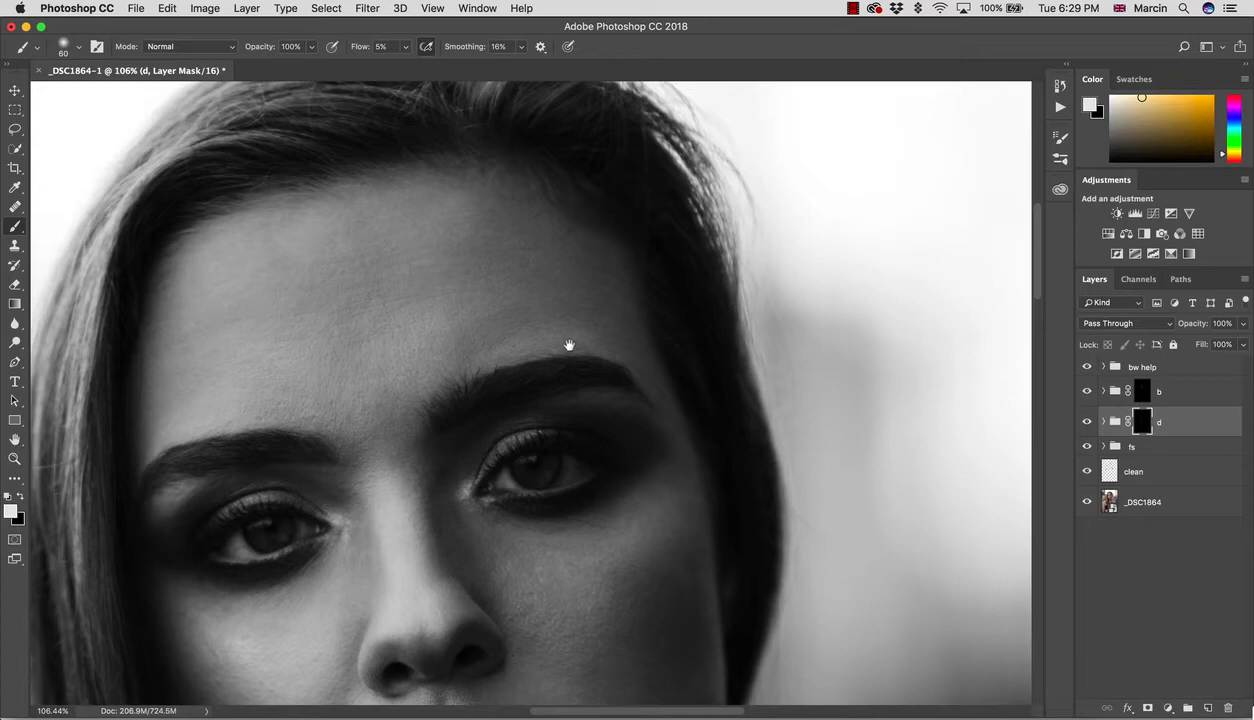
Step: Zoom in closer on the forehead and switch back to the Brush tool
alt+click(569, 345)
alt+click(456, 367)
click(420, 336)
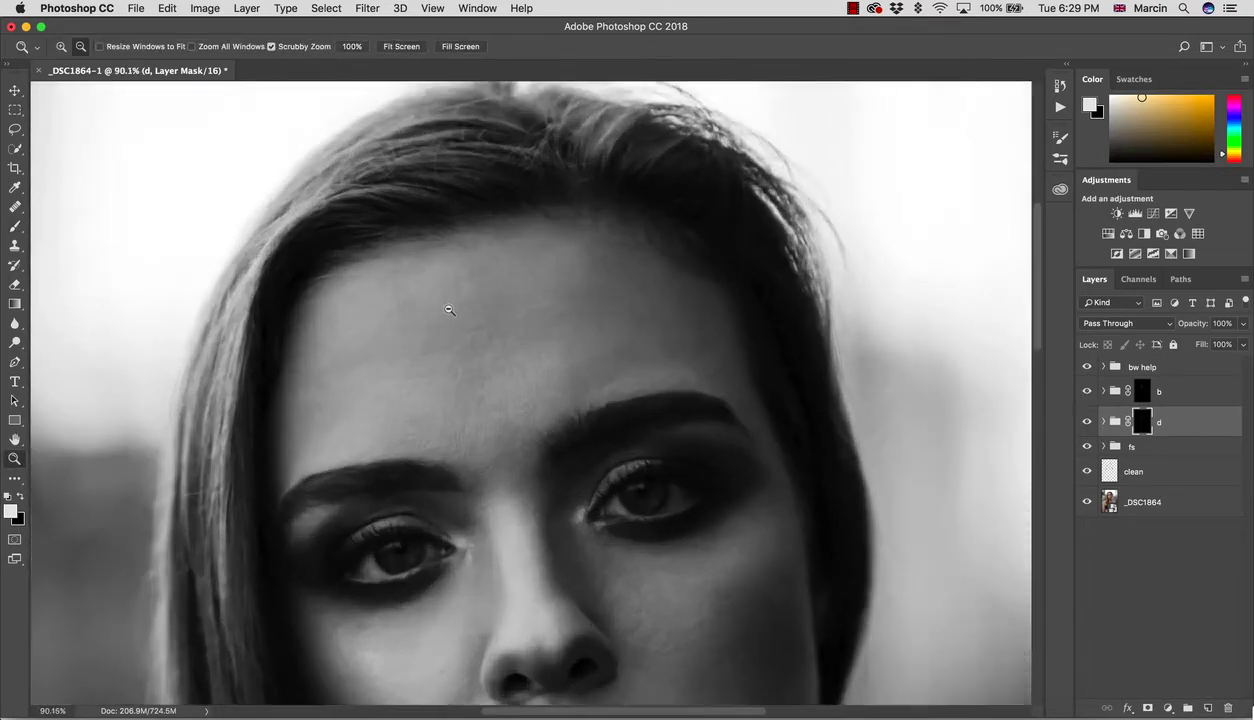
click(449, 310)
key(b)
Step: Flatten the bw help group's Curves 1 copy curve, then target group b's mask
click(1103, 367)
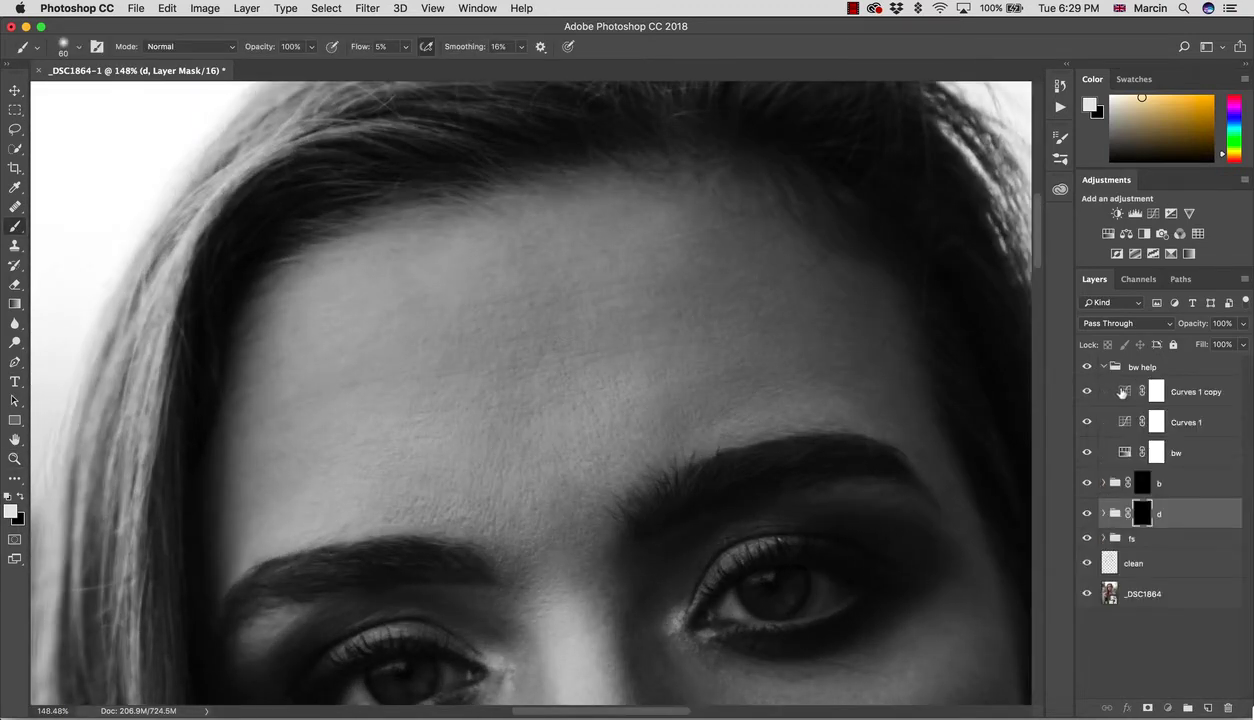
double_click(1124, 392)
drag(805, 388, 811, 398)
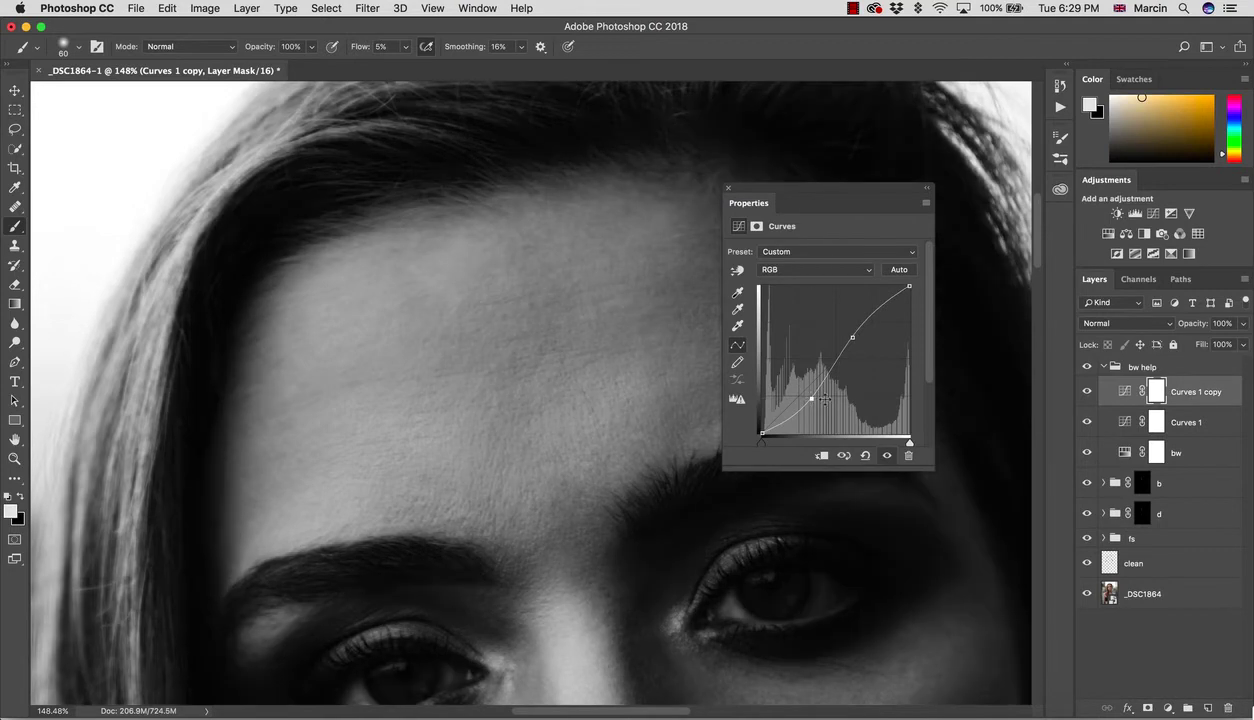
drag(850, 338, 862, 342)
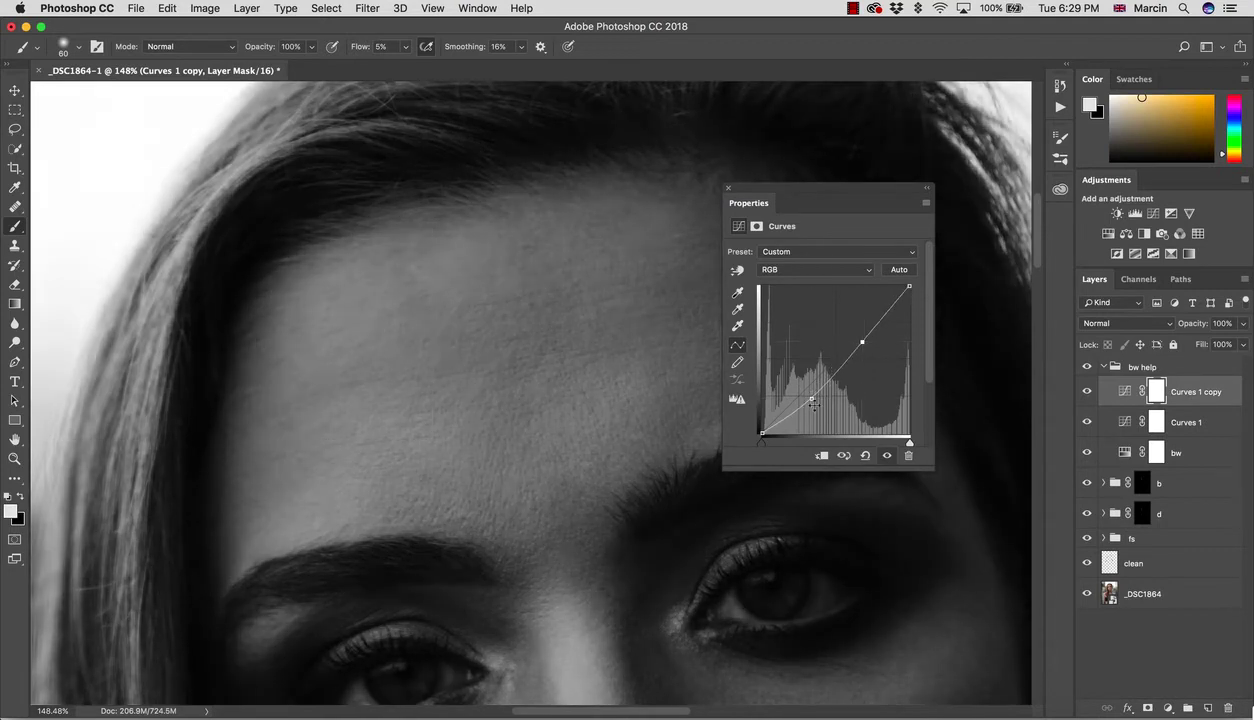
drag(812, 404, 810, 410)
click(1136, 487)
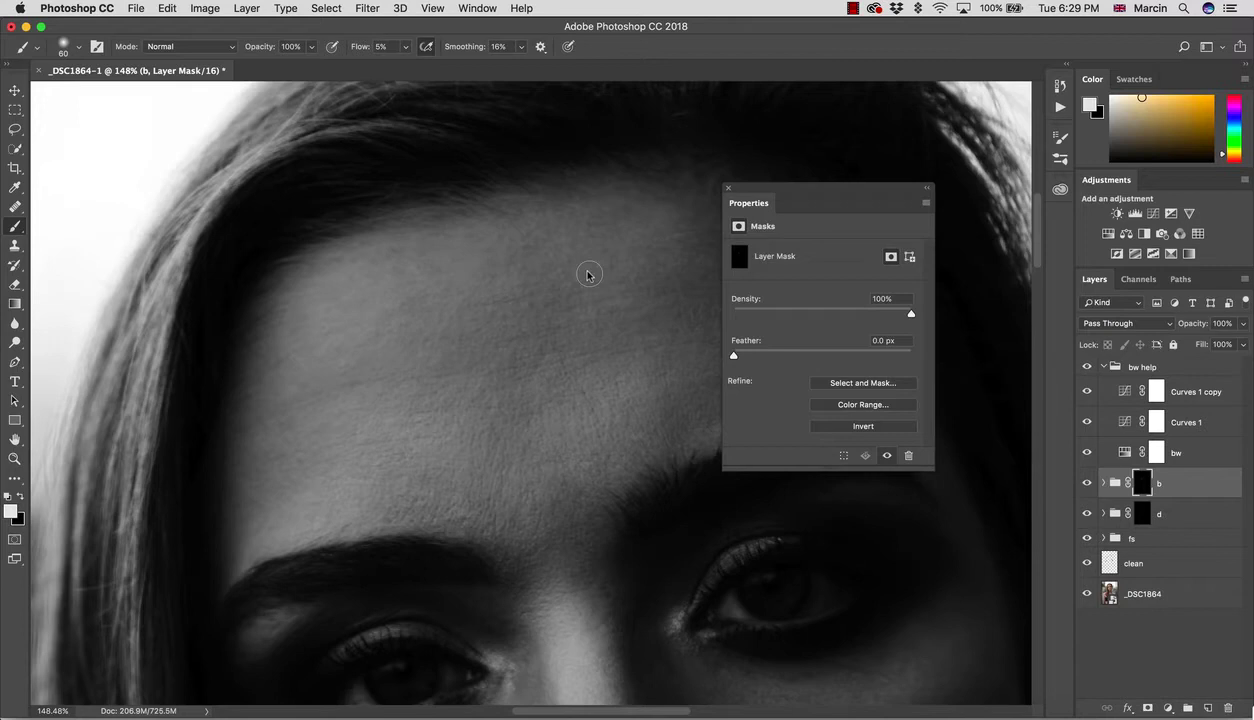
Step: Zoom in on the brow and burn the forehead and brow on group b's mask
drag(585, 352, 473, 409)
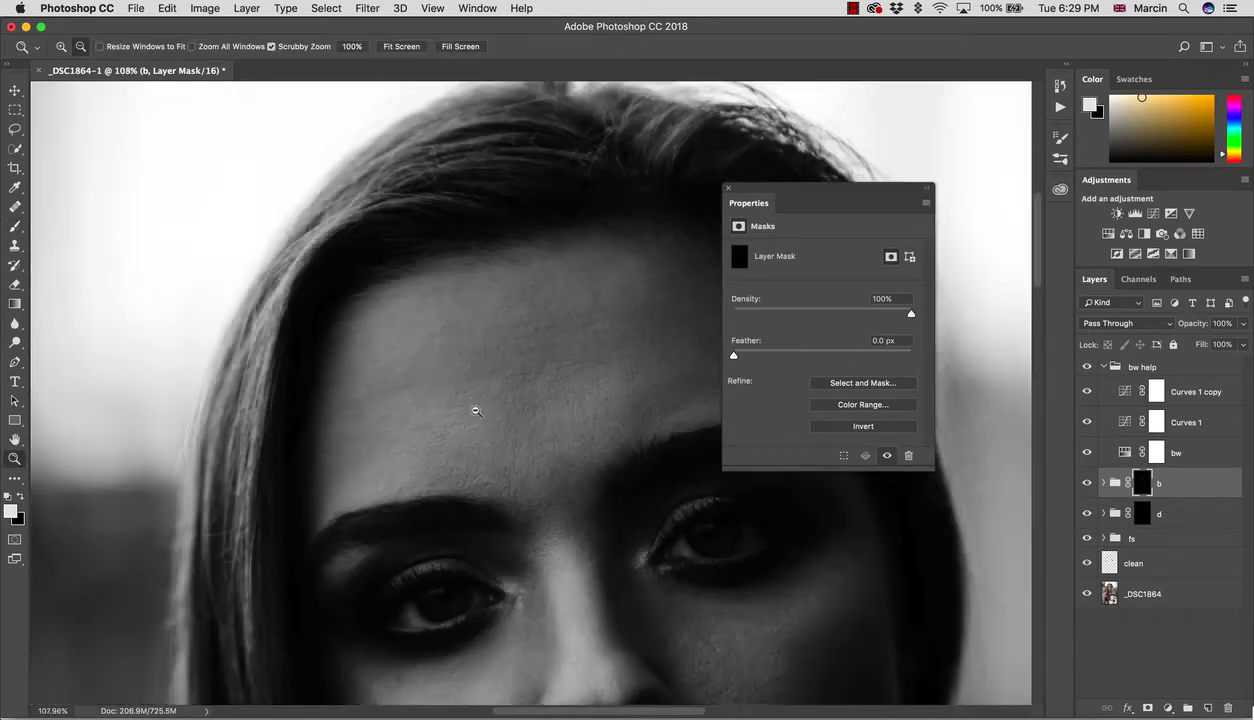
drag(641, 412, 599, 379)
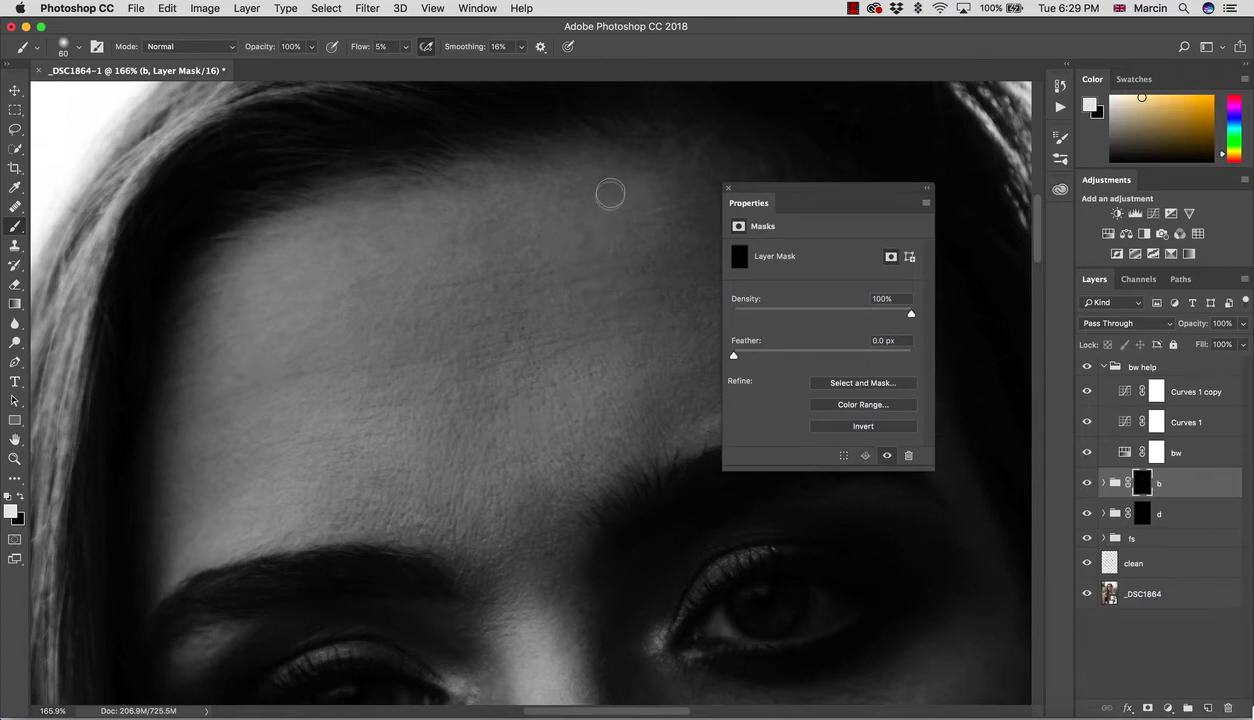
key(z)
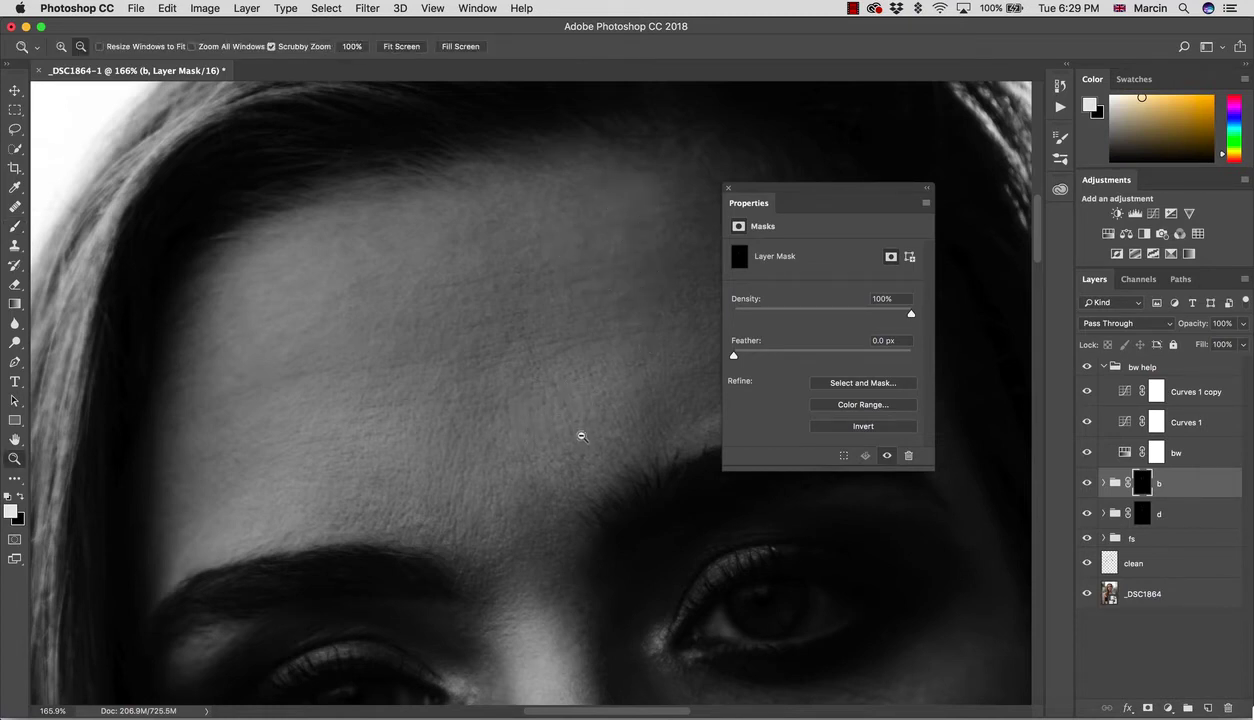
alt+click(580, 434)
drag(652, 440, 661, 427)
click(661, 427)
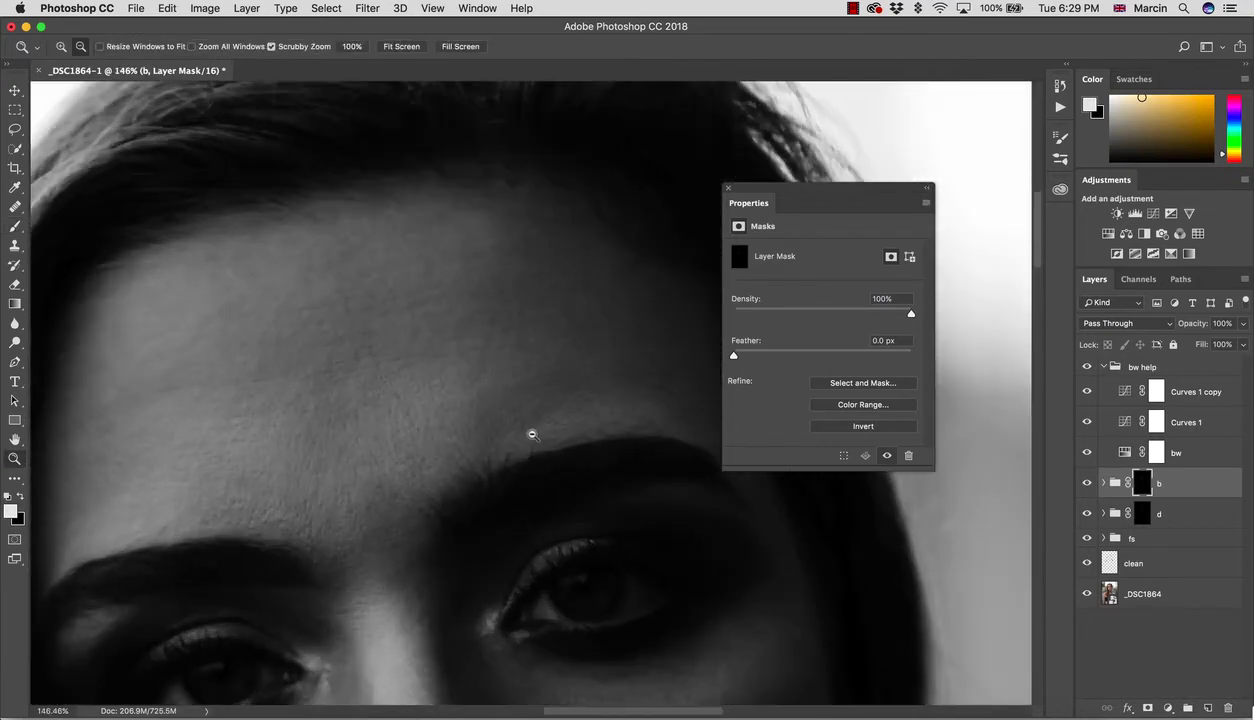
key(b)
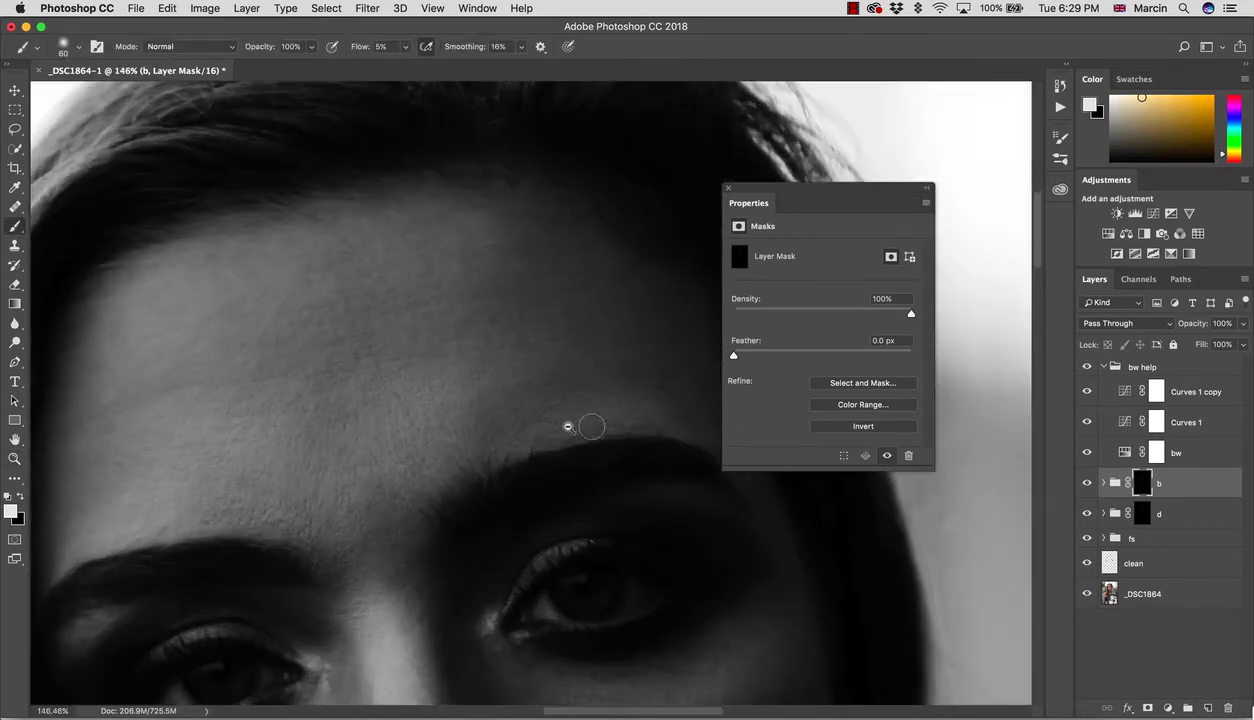
mouse_move(645, 420)
mouse_down()
mouse_move(582, 471)
mouse_move(512, 448)
mouse_move(450, 498)
mouse_move(442, 537)
mouse_move(495, 512)
mouse_move(470, 450)
mouse_up()
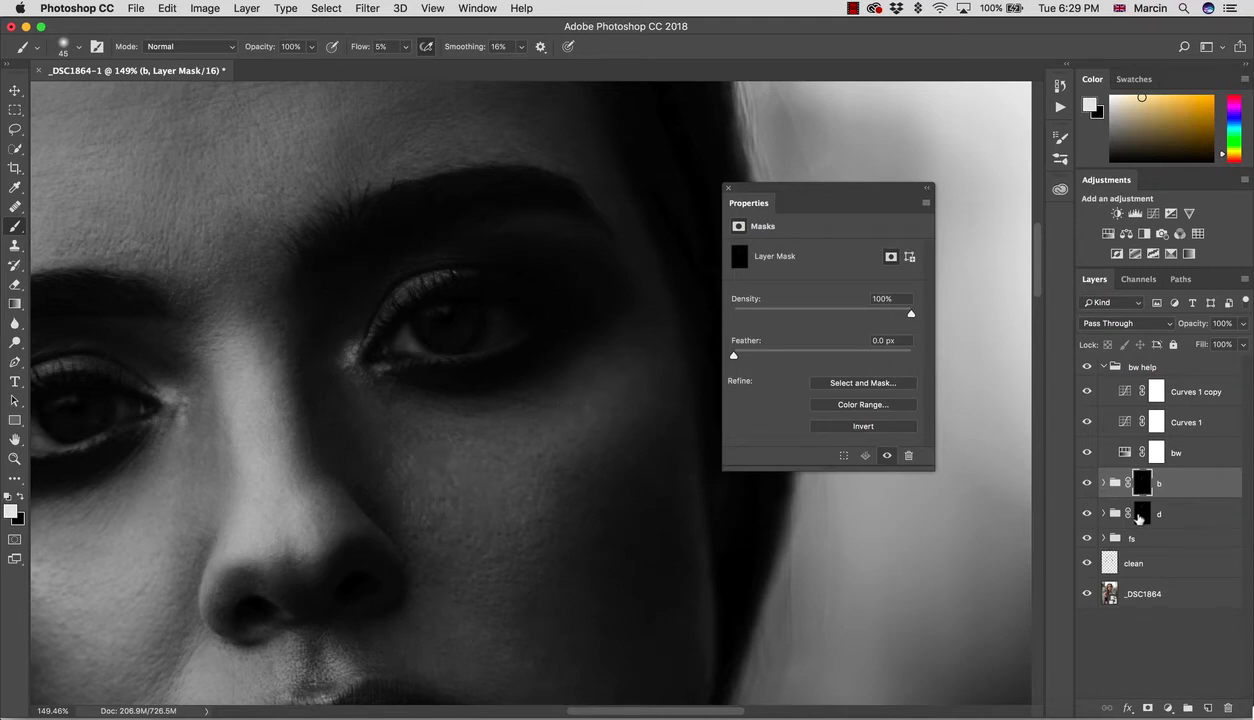
Step: Dodge the cheek, nose, lips and chin on group d's mask
click(1139, 515)
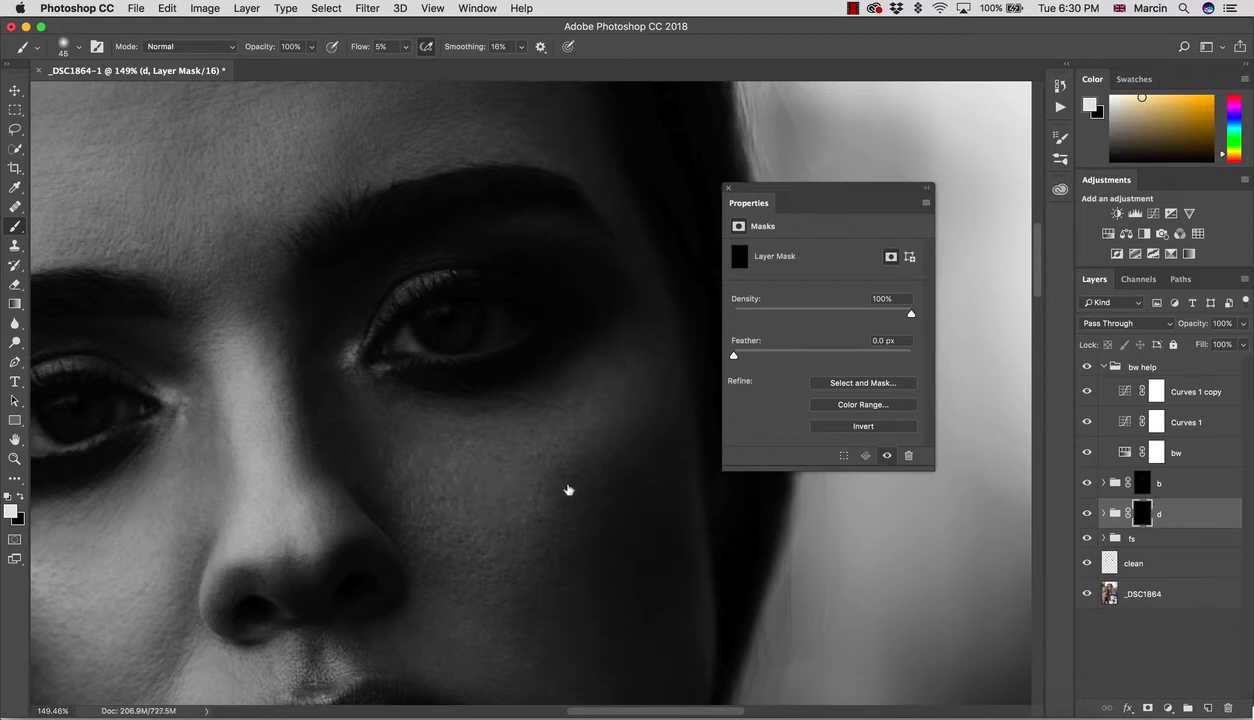
scroll(455, 529, down, 3)
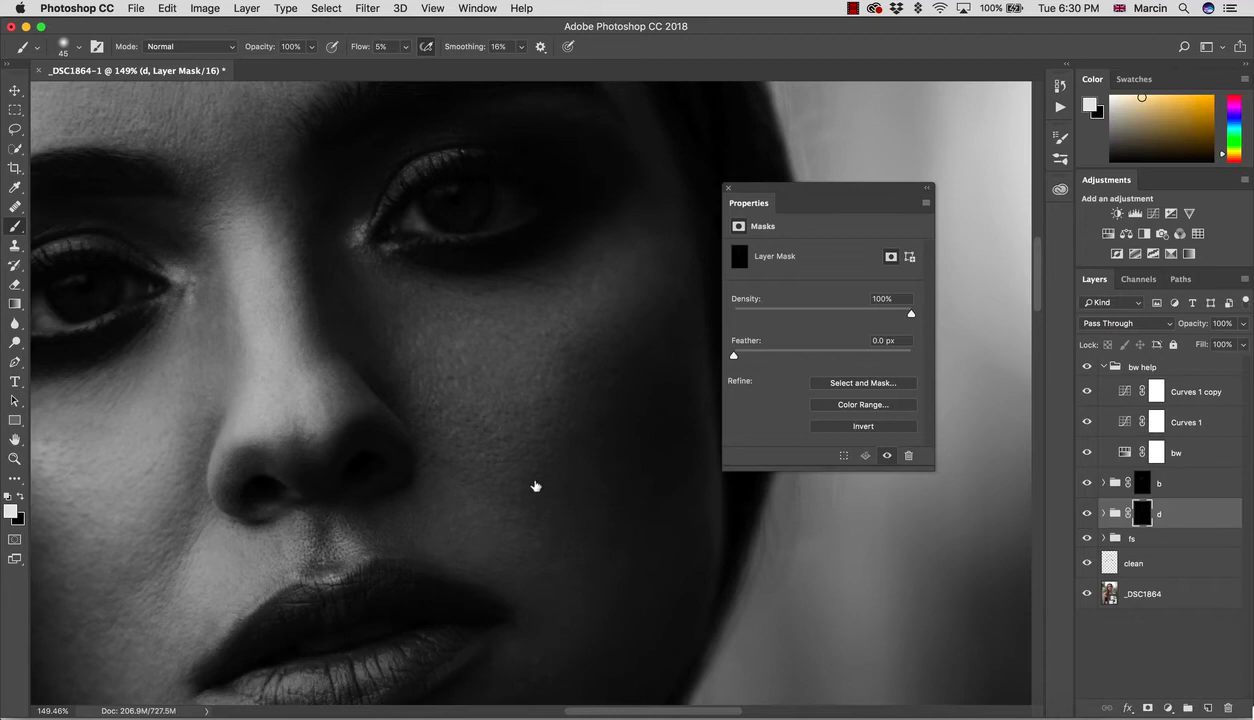
drag(493, 553, 445, 467)
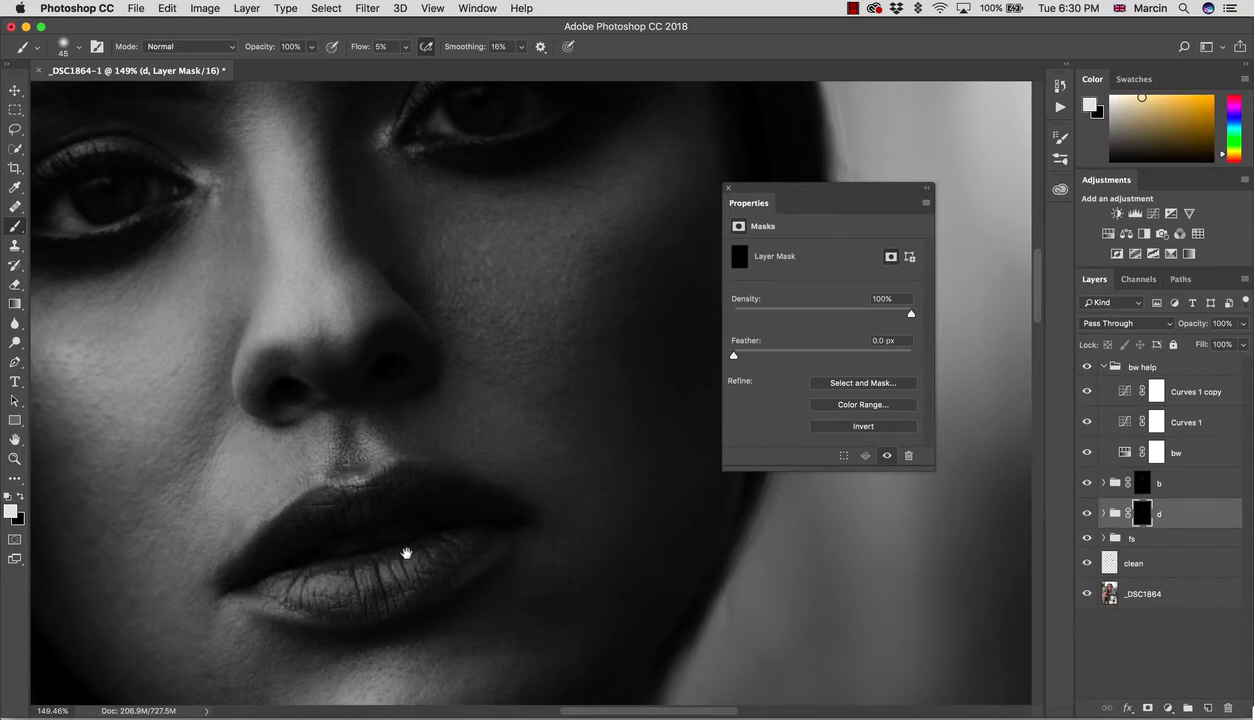
drag(399, 542, 429, 441)
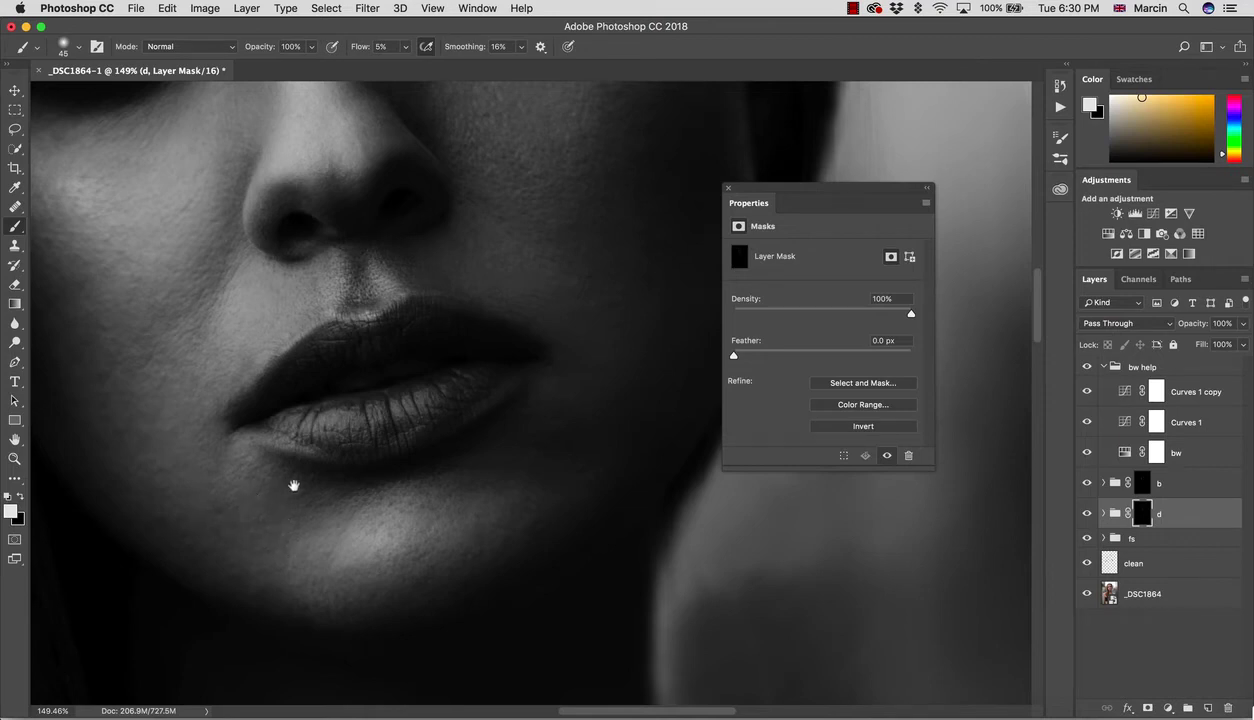
scroll(475, 566, down, 2)
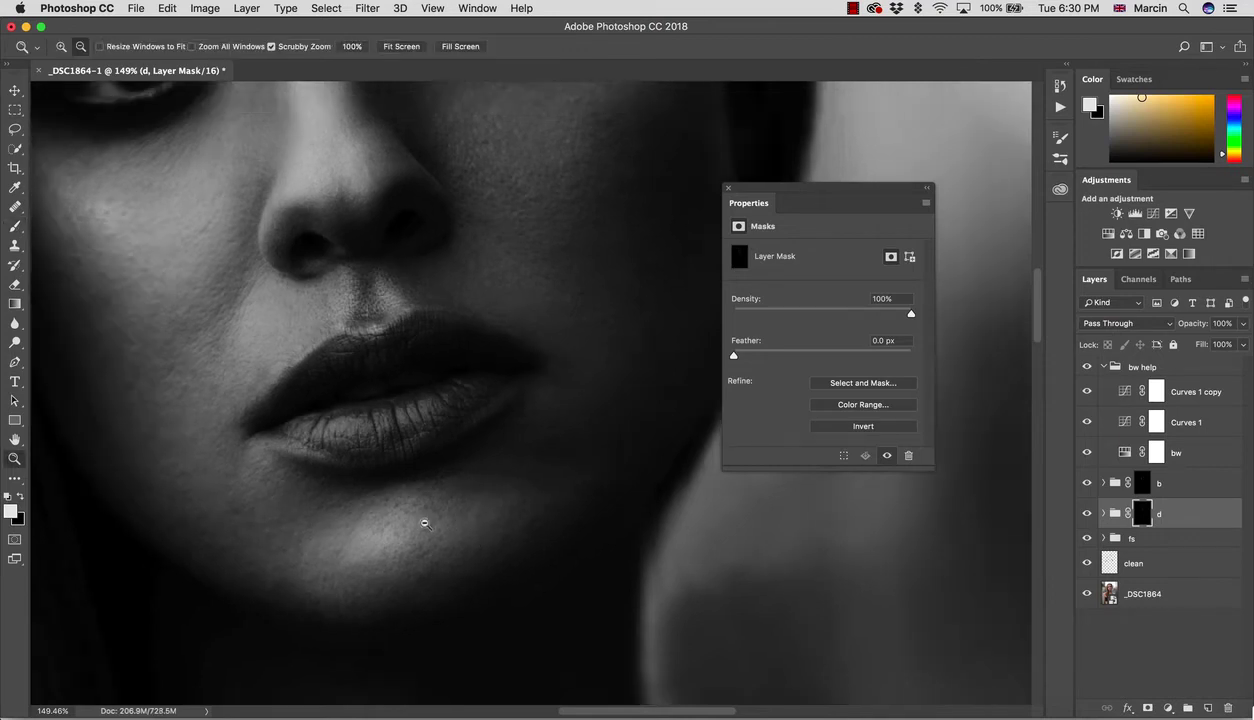
scroll(420, 518, down, 4)
scroll(448, 497, up, 1)
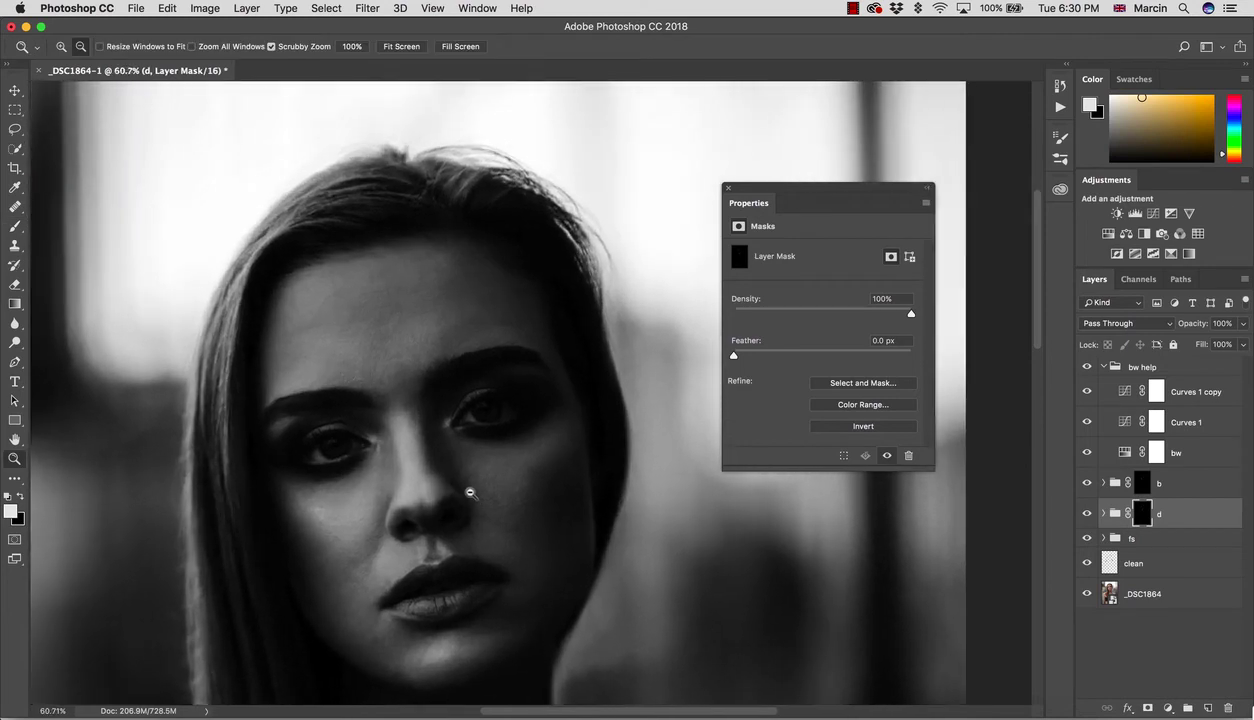
Step: Toggle group d's visibility to compare the dodging, close Properties, and recentre the face
key(b)
click(1088, 513)
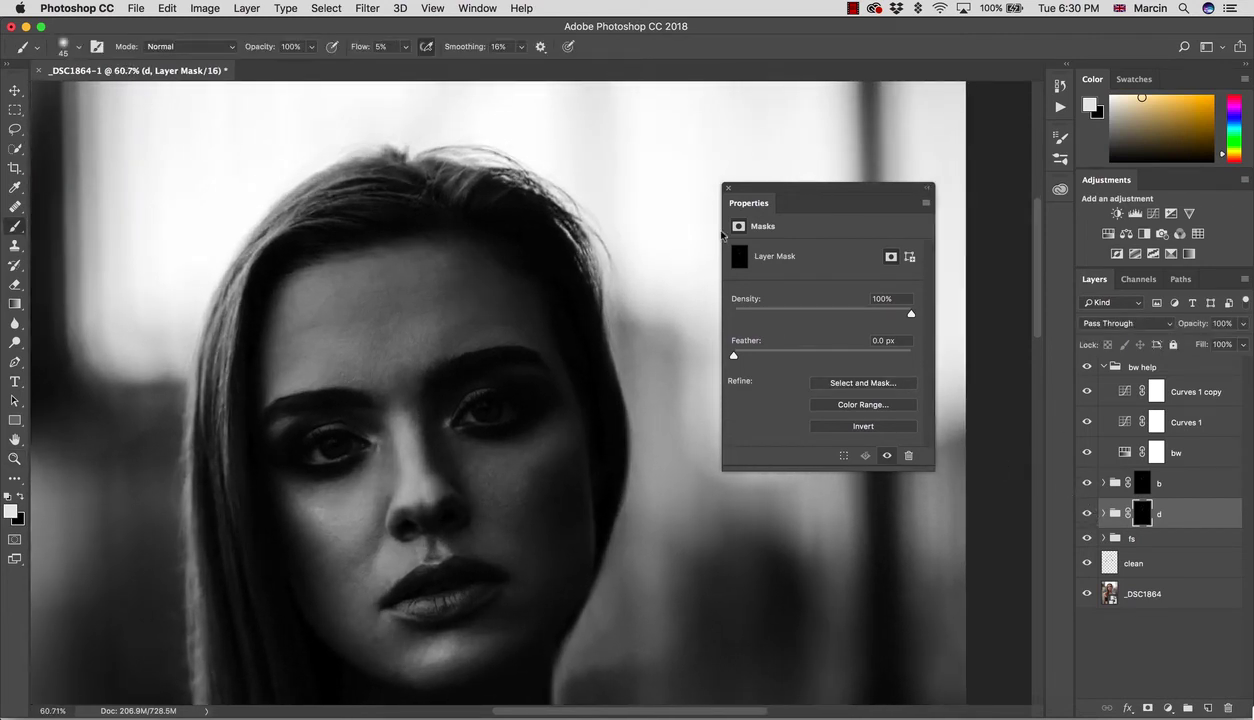
click(729, 188)
drag(554, 414, 639, 376)
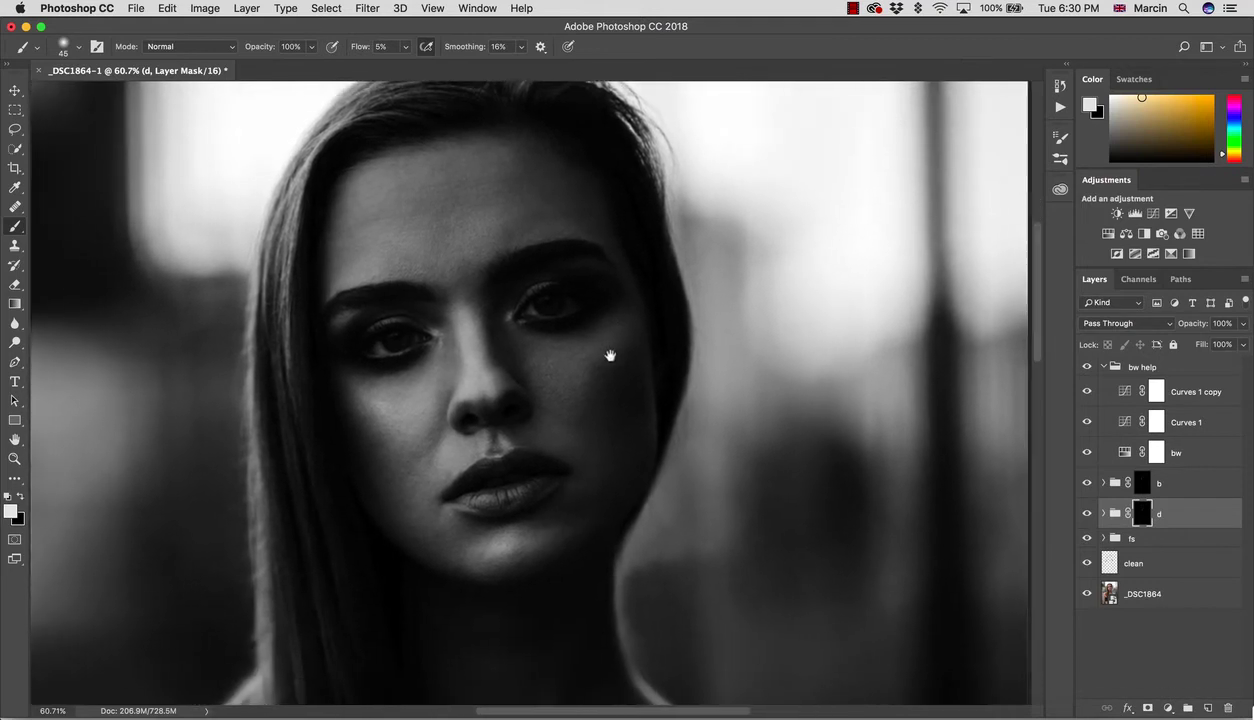